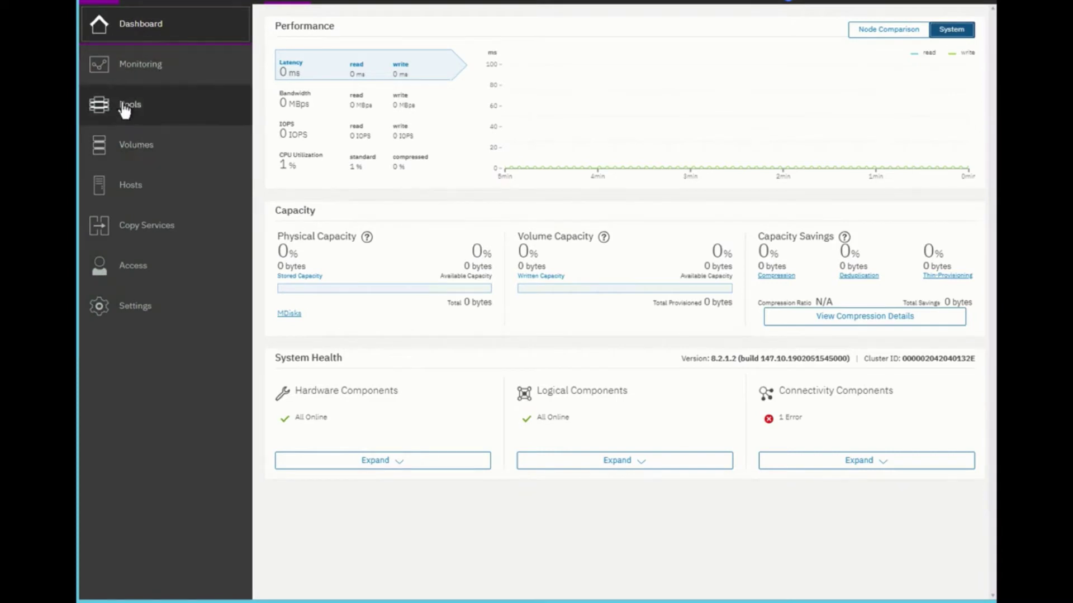
# Open the Pools > MDisks by Pools view, showing 24 unassigned Tier 0 Flash drives.
pyautogui.moveTo(124, 110)
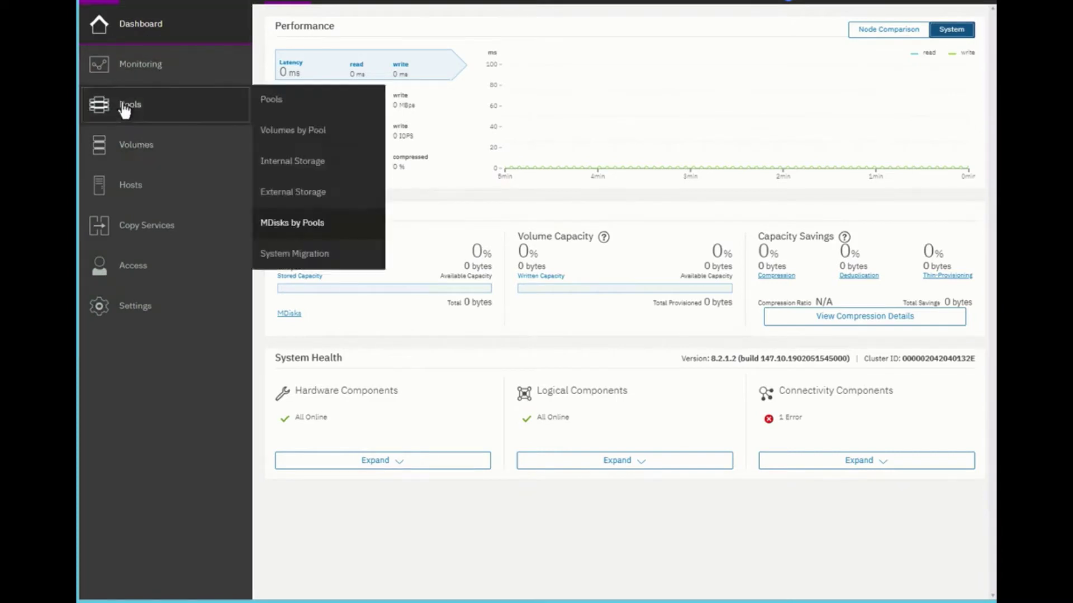
pyautogui.click(321, 223)
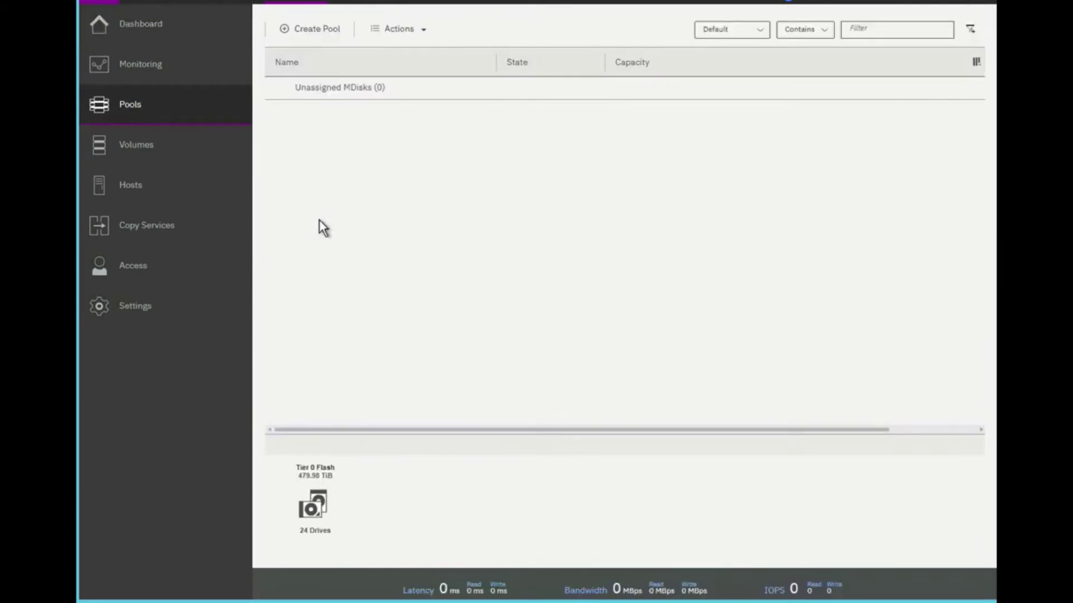
pyautogui.moveTo(228, 123)
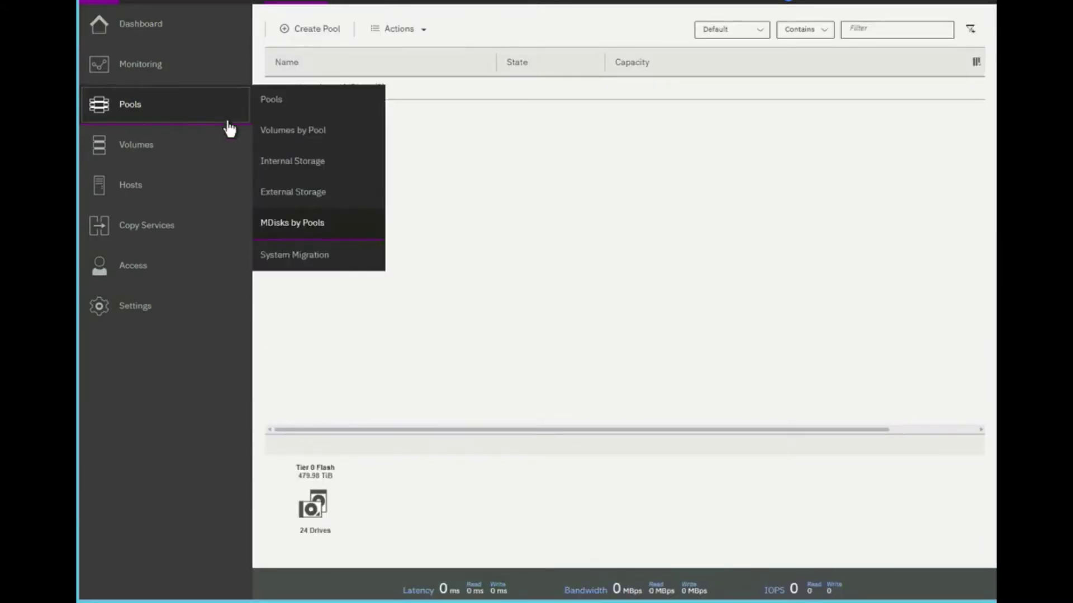
pyautogui.click(267, 161)
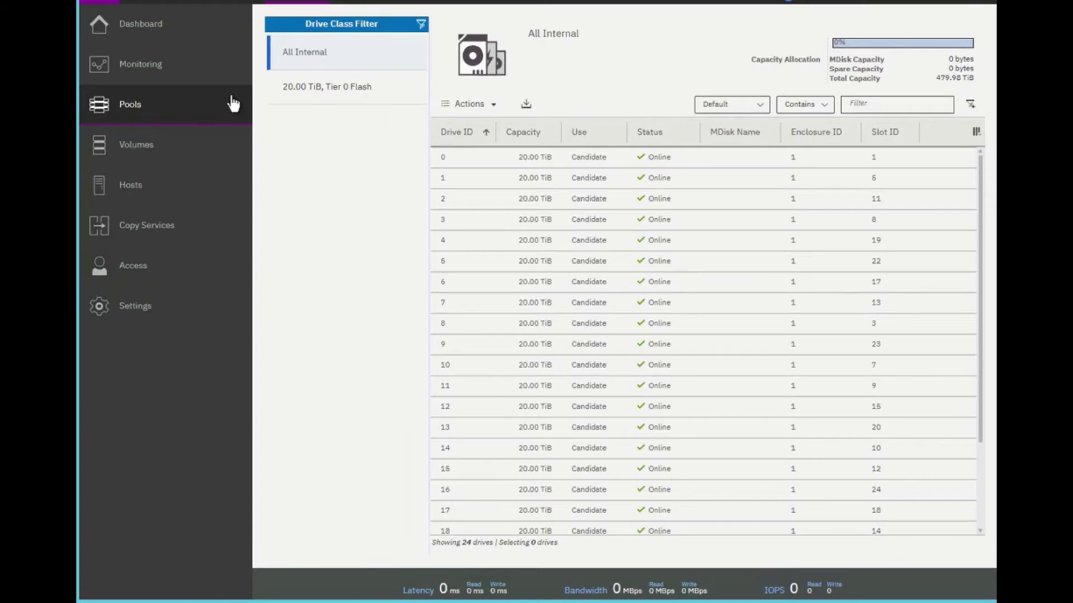
pyautogui.click(323, 94)
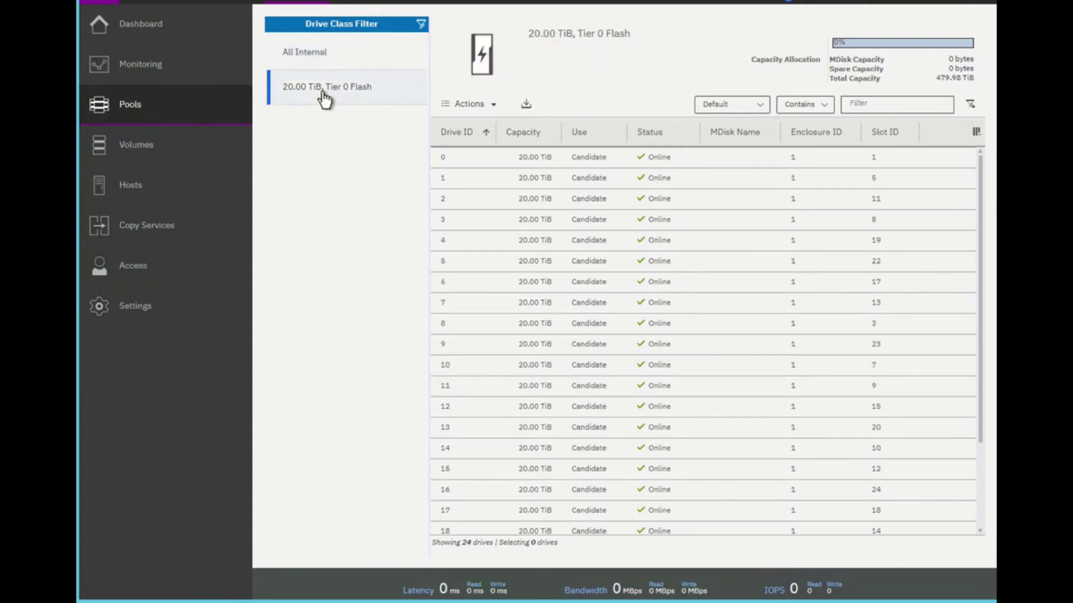
pyautogui.click(313, 52)
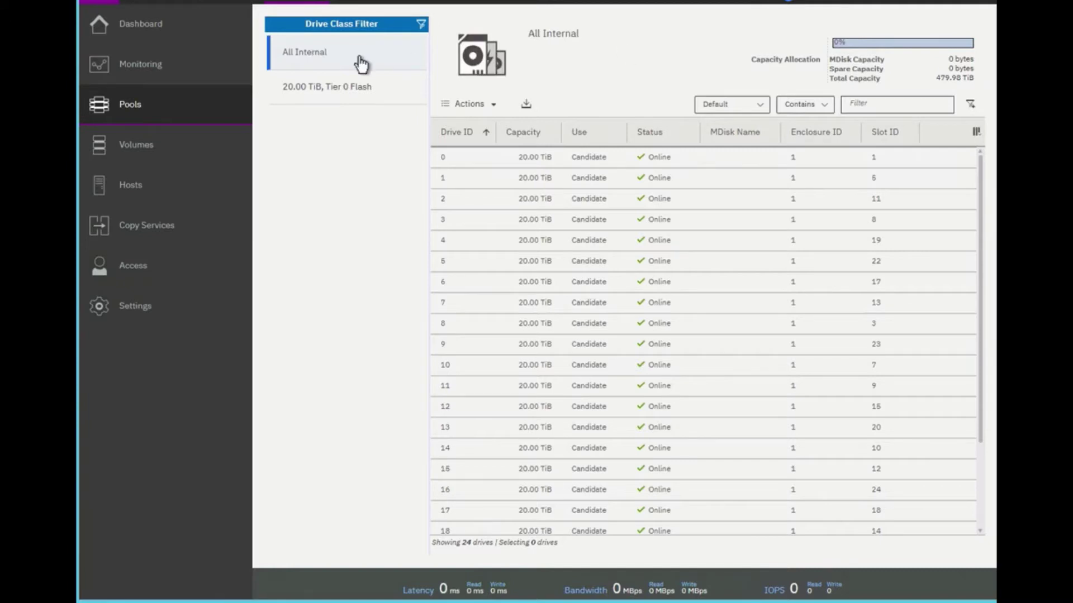
pyautogui.moveTo(163, 116)
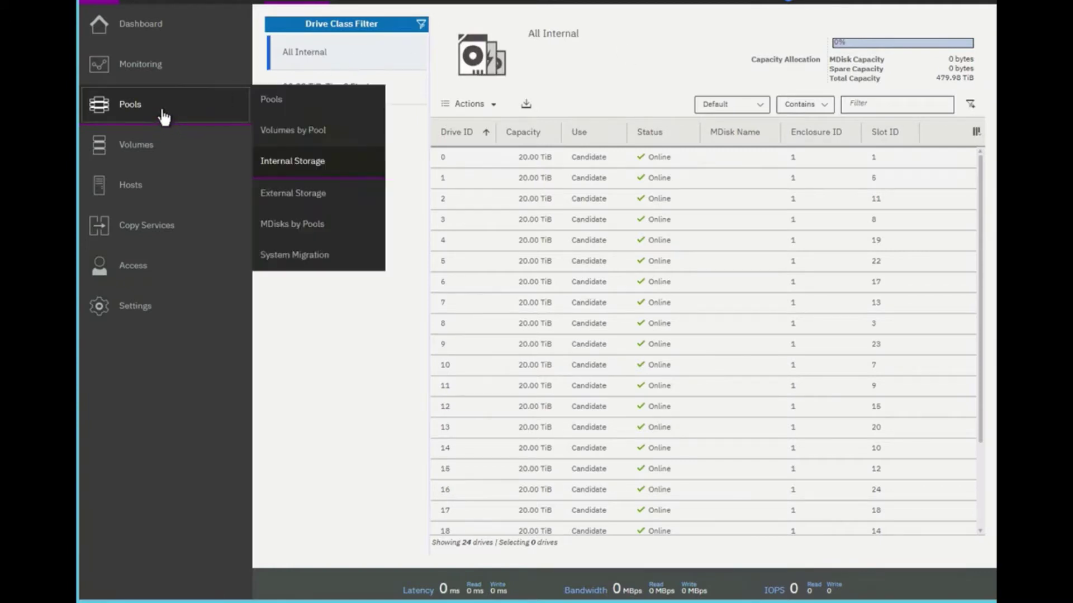
pyautogui.click(288, 222)
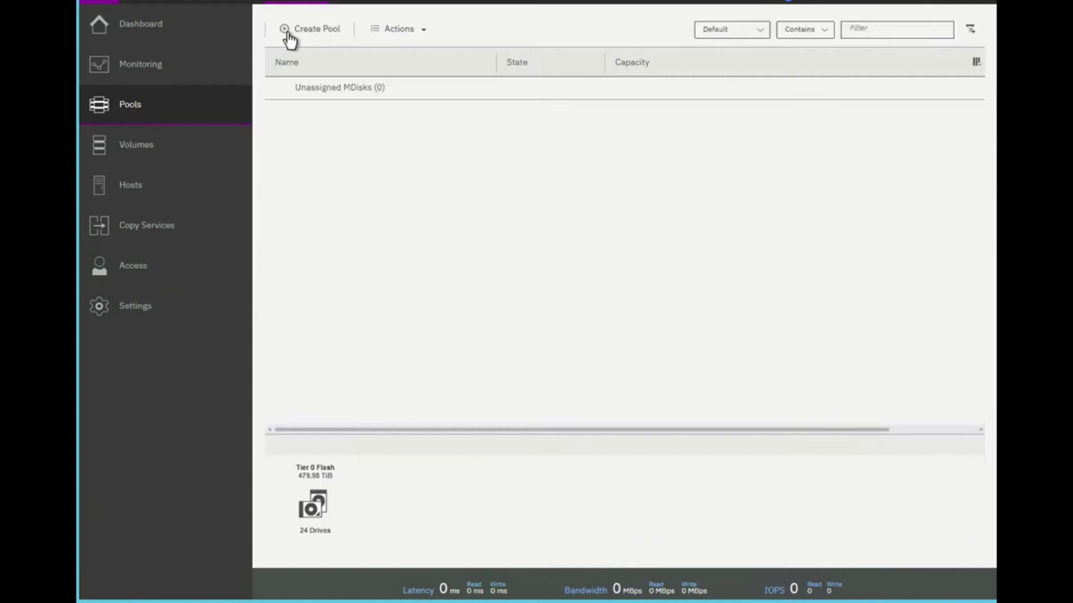
# Create data reduction pool fcm1 with 8.00 GiB extents and review its creation command.
pyautogui.click(298, 29)
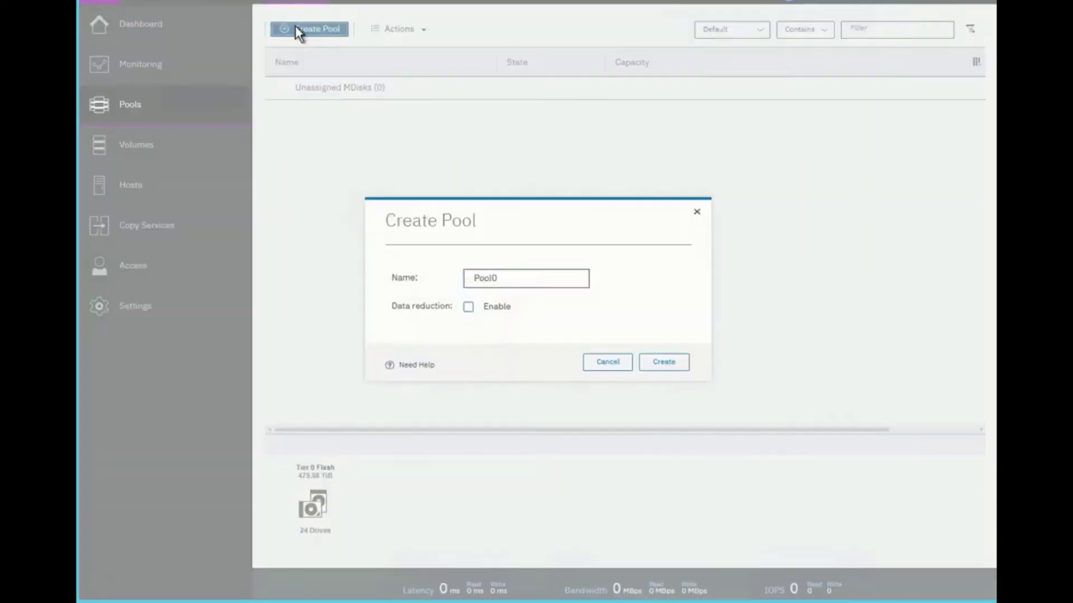
pyautogui.moveTo(505, 277); pyautogui.dragTo(445, 282)
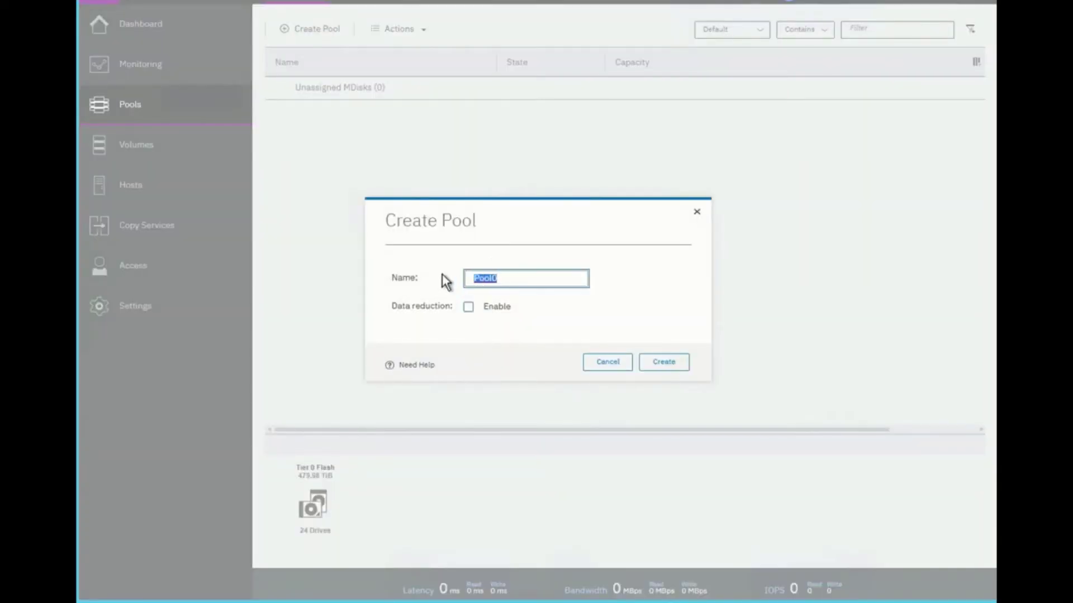
pyautogui.write('fcm1')
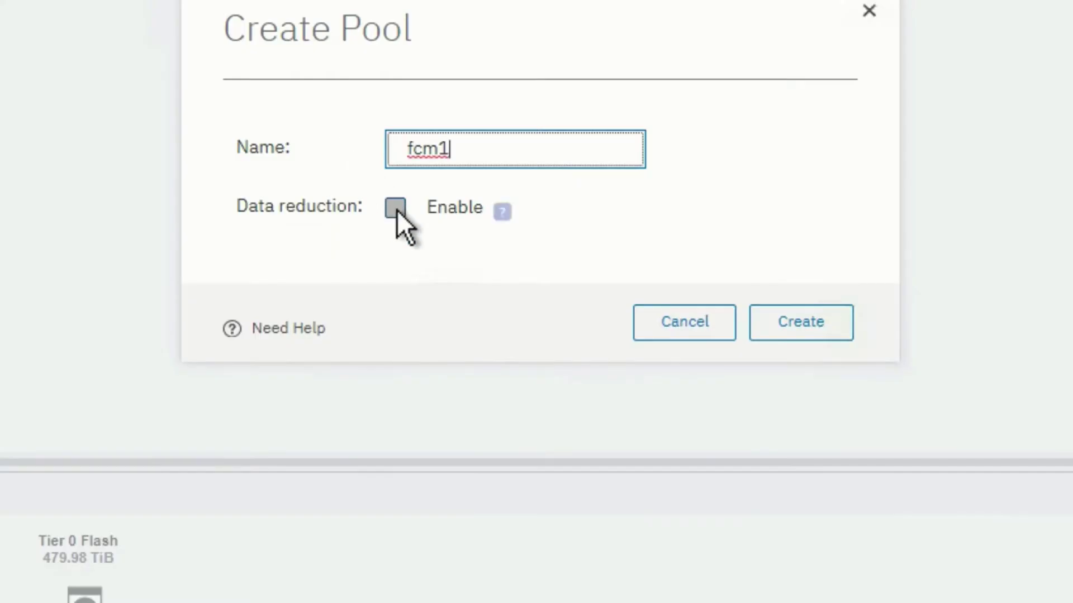
pyautogui.moveTo(499, 209)
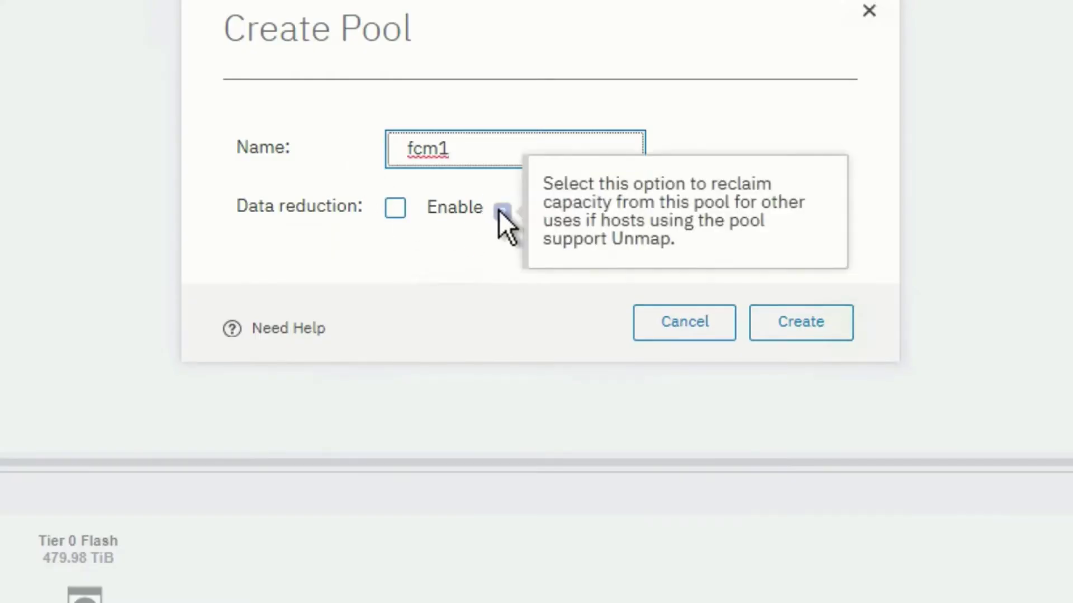
pyautogui.click(395, 207)
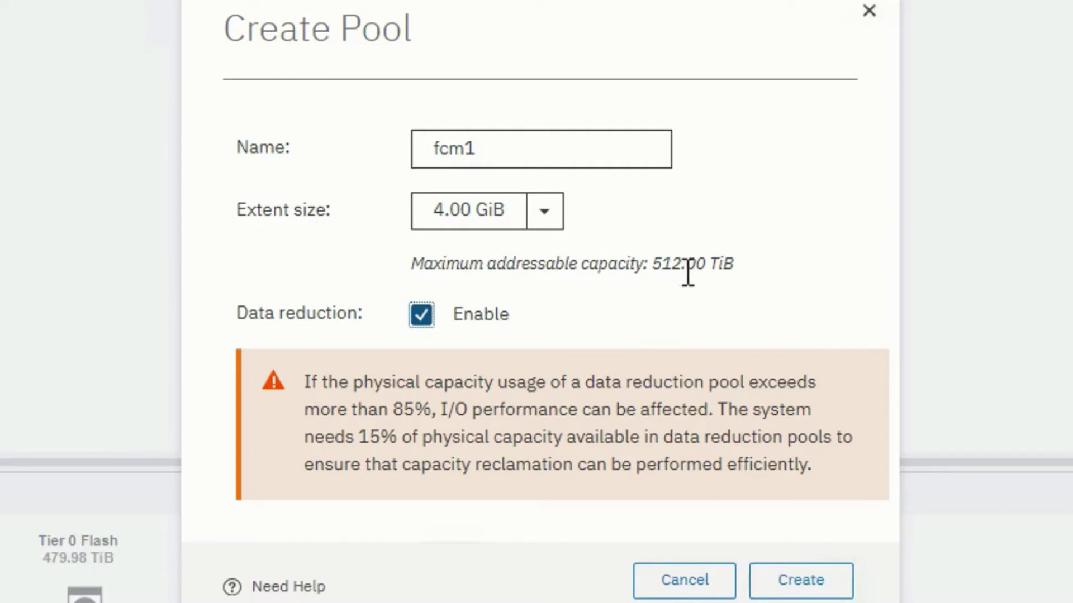
pyautogui.click(541, 215)
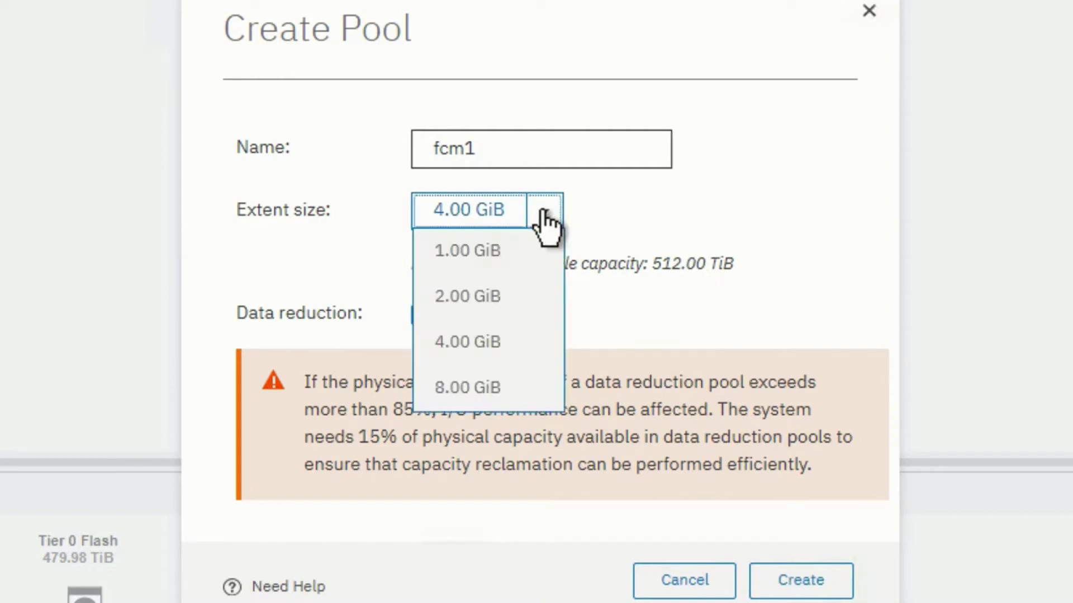
pyautogui.click(501, 385)
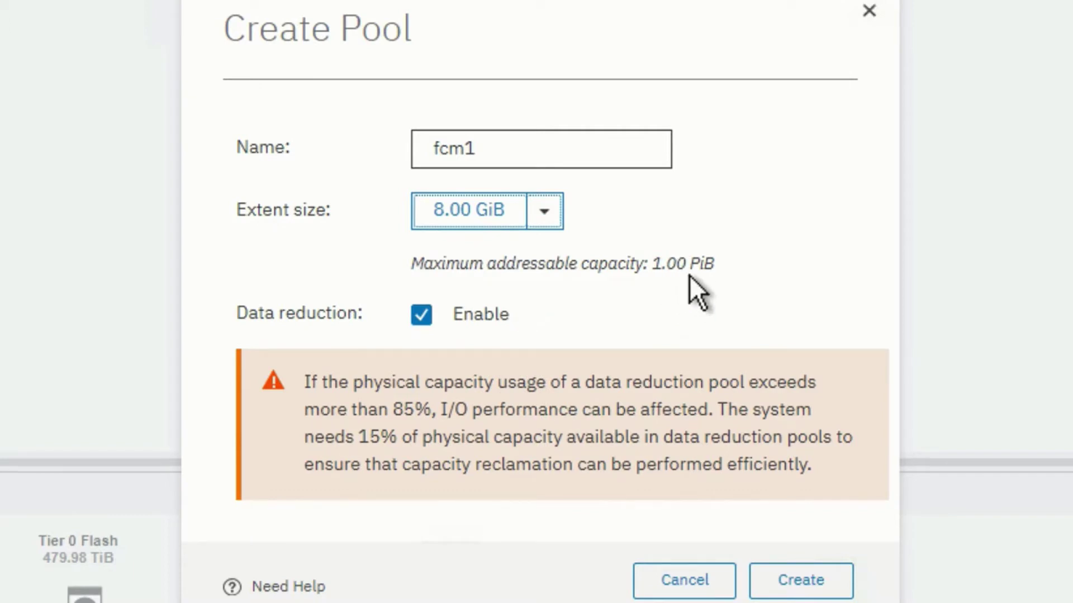
pyautogui.click(813, 584)
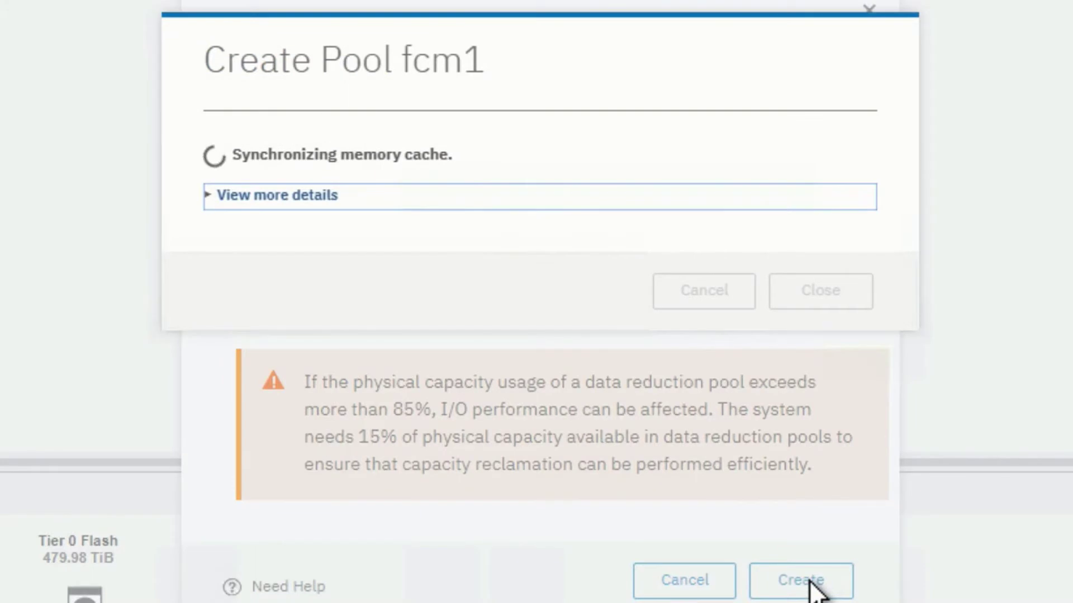
pyautogui.click(209, 196)
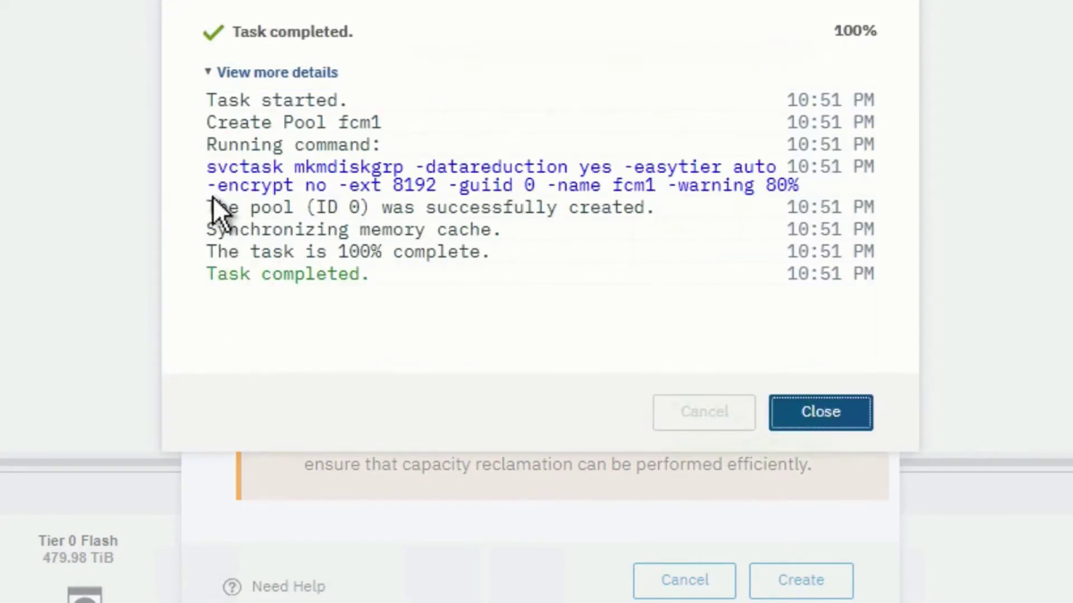
pyautogui.moveTo(207, 166); pyautogui.dragTo(814, 183)
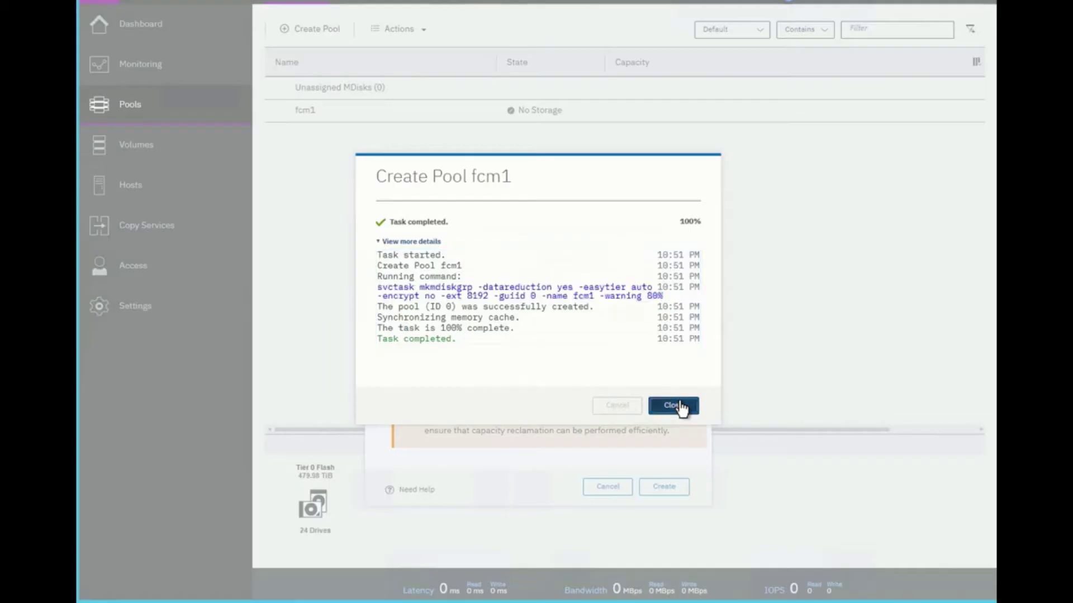
# Add internal storage to fcm1, proposing all 24 flash drives as Distributed RAID-6 (381.30 TiB).
pyautogui.click(821, 412)
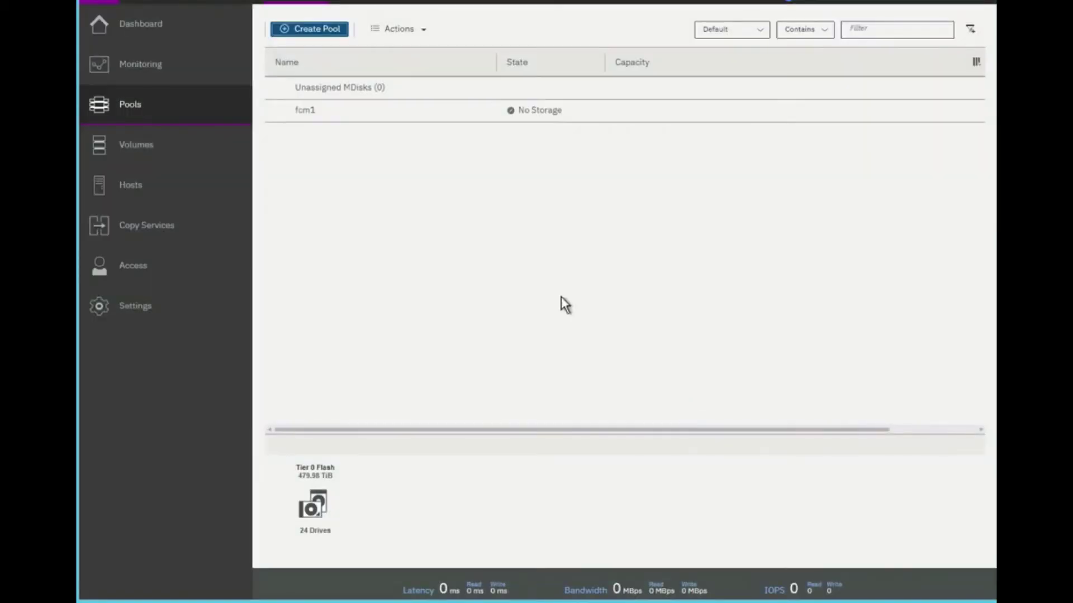
pyautogui.click(457, 112)
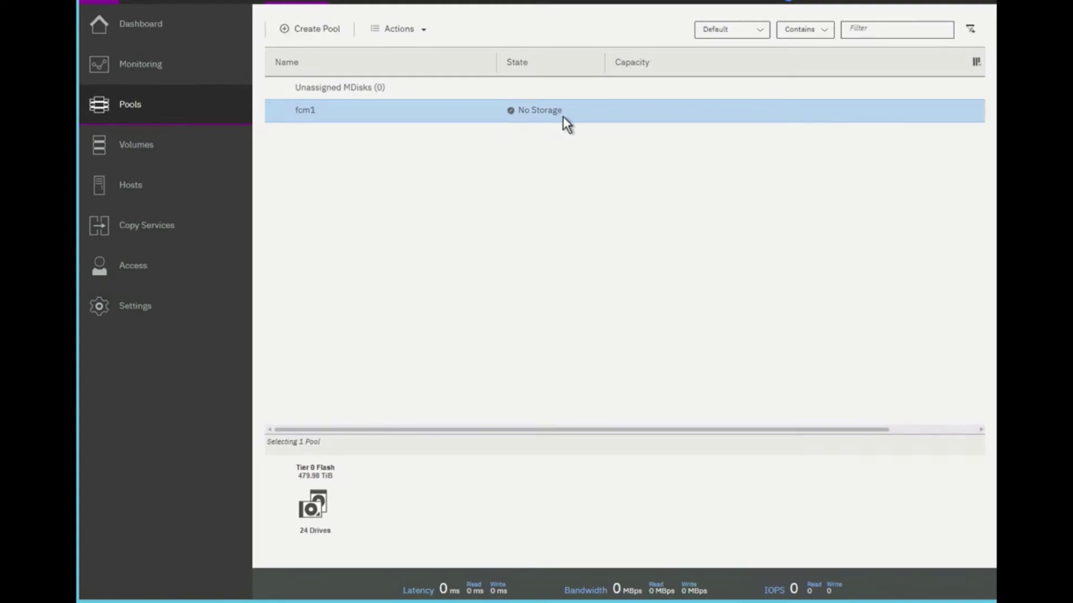
pyautogui.click(400, 30)
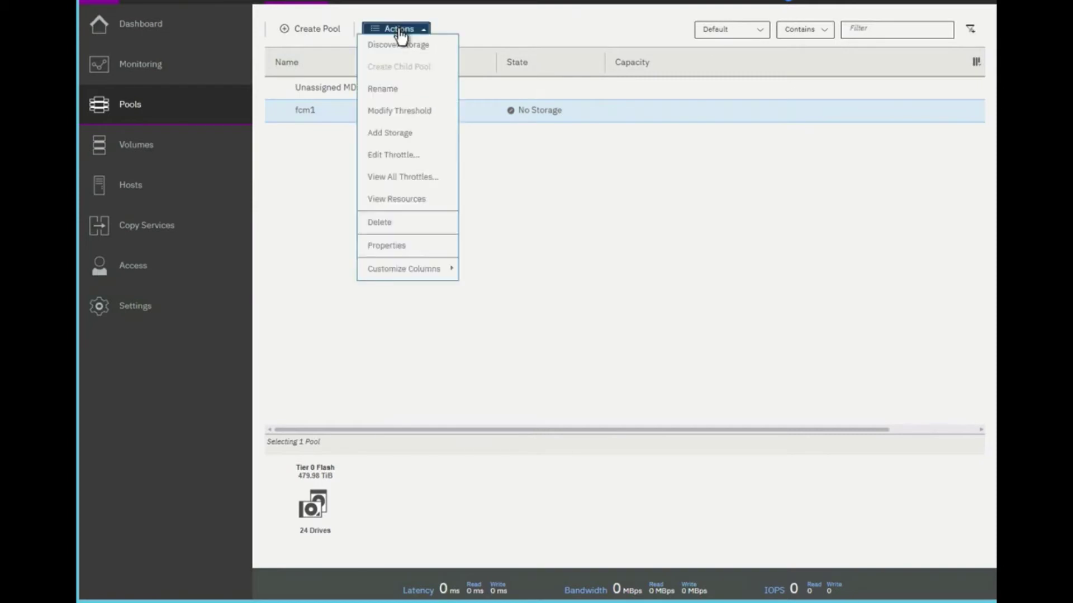
pyautogui.click(403, 139)
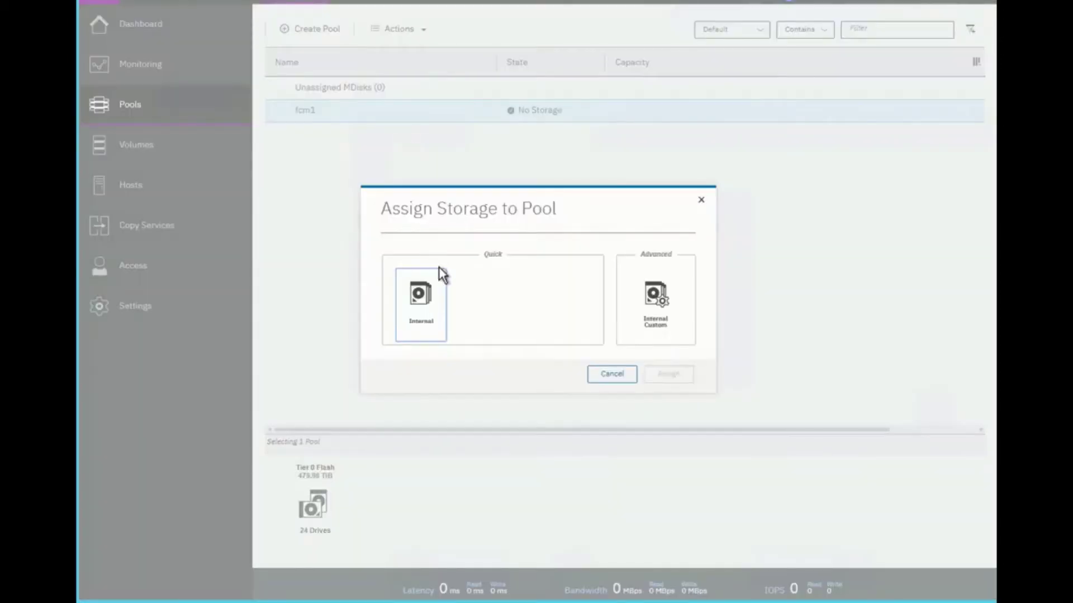
pyautogui.click(433, 280)
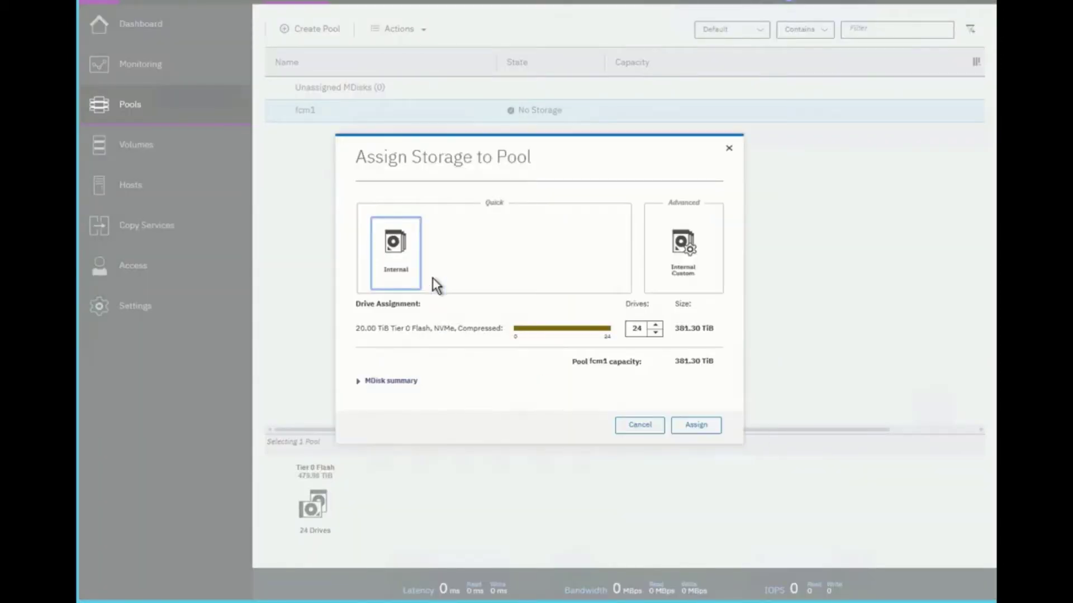
pyautogui.click(357, 383)
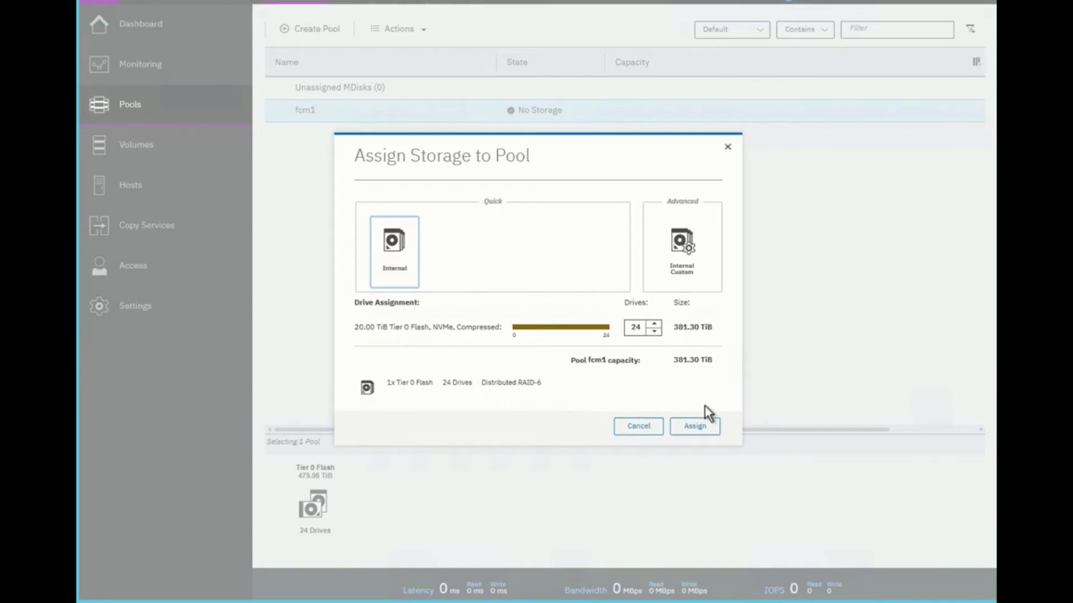
# Assign the 24 drives to fcm1 and highlight the raid6 level in the array command.
pyautogui.click(704, 426)
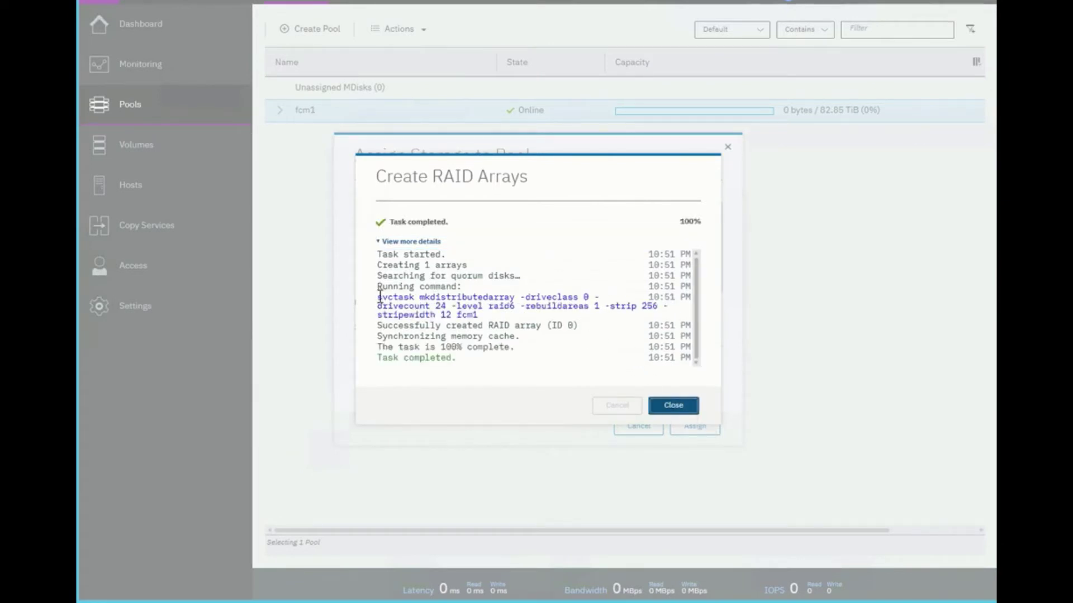
pyautogui.click(403, 302)
pyautogui.tripleClick(404, 301)
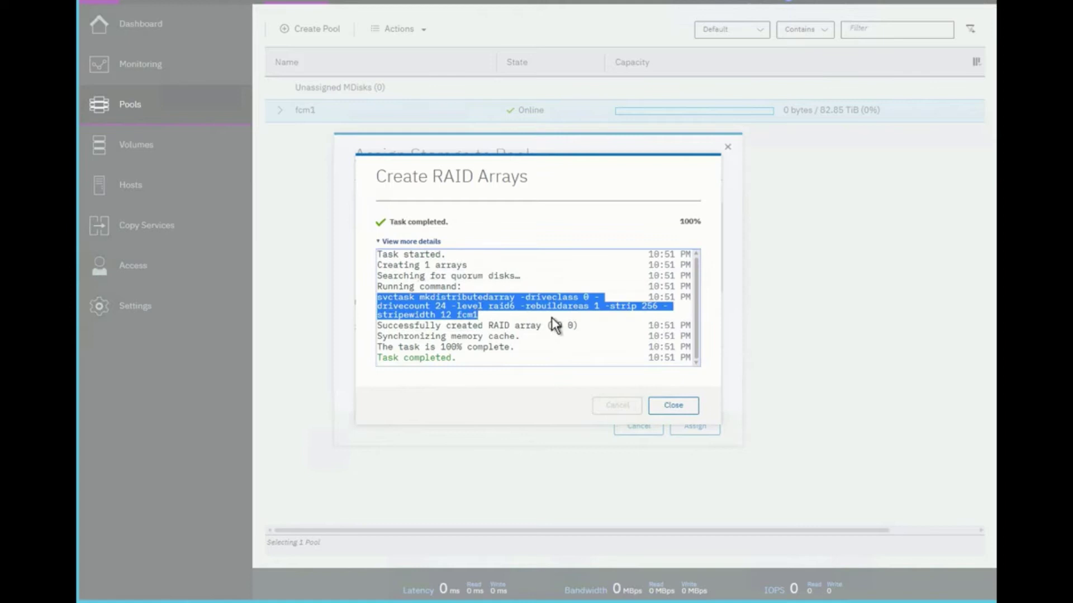
pyautogui.click(489, 308)
pyautogui.moveTo(488, 307); pyautogui.dragTo(519, 308)
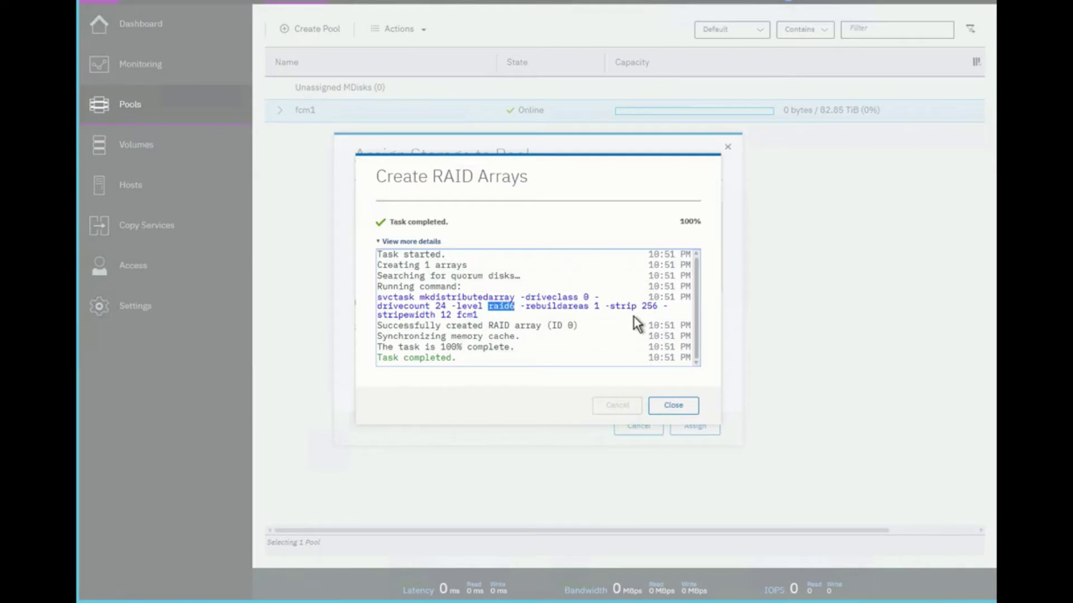
# Expand pool fcm1 and select its member MDisk mdisk0 (381.33 TiB).
pyautogui.click(672, 406)
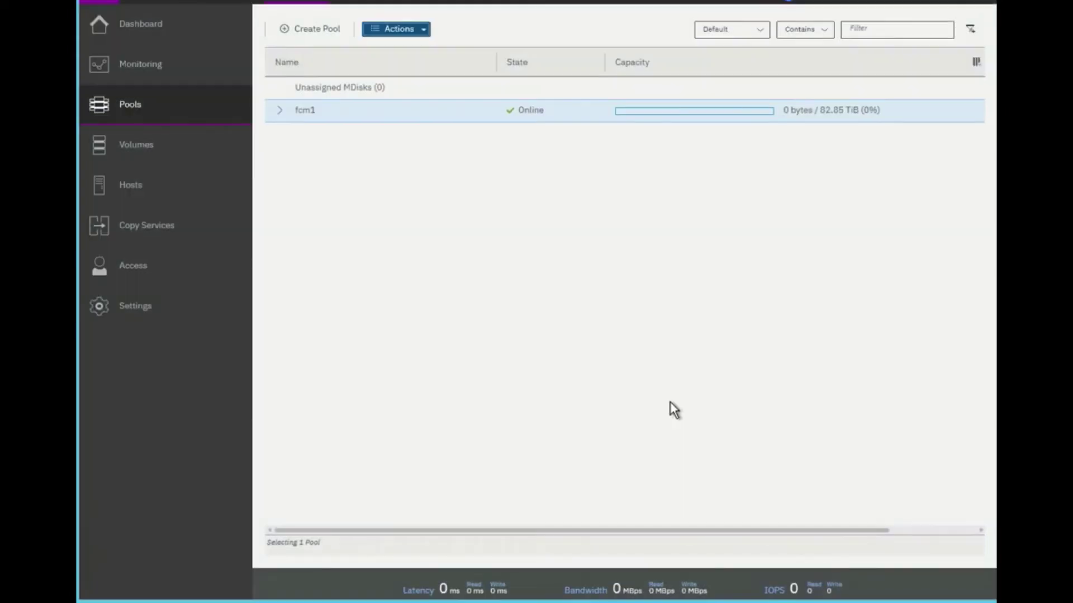
pyautogui.click(280, 111)
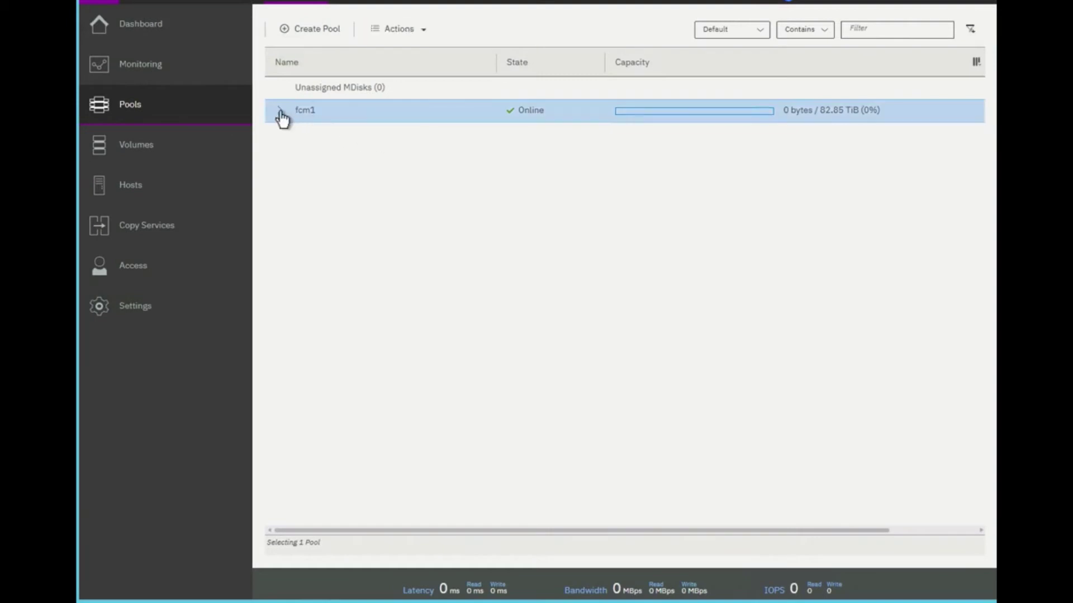
pyautogui.click(306, 135)
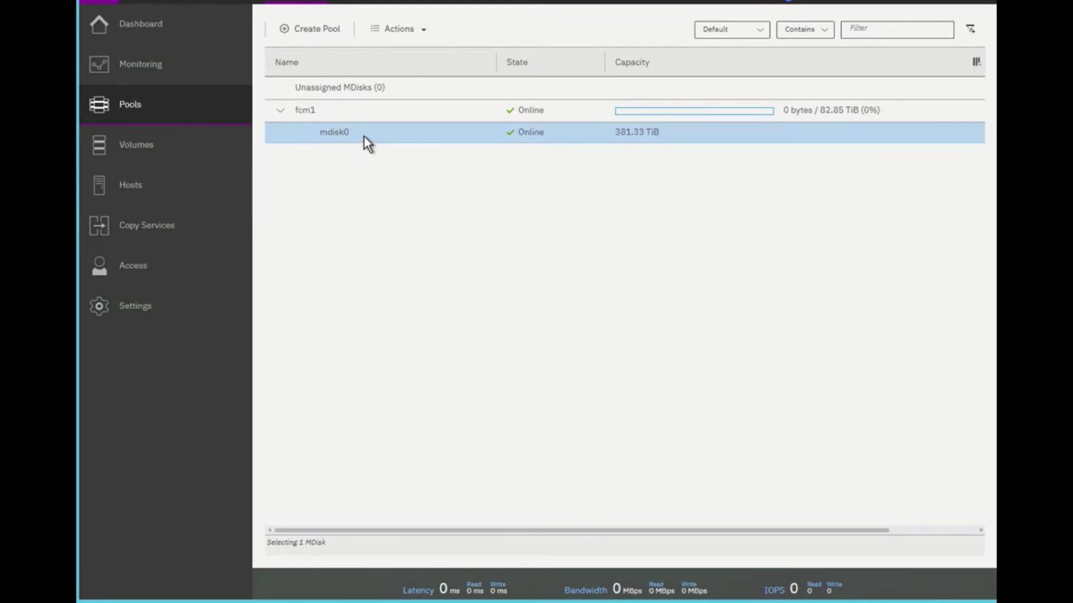
# Review the 24 internal 20.00 TiB drives in Internal Storage, all members of mdisk0.
pyautogui.moveTo(167, 115)
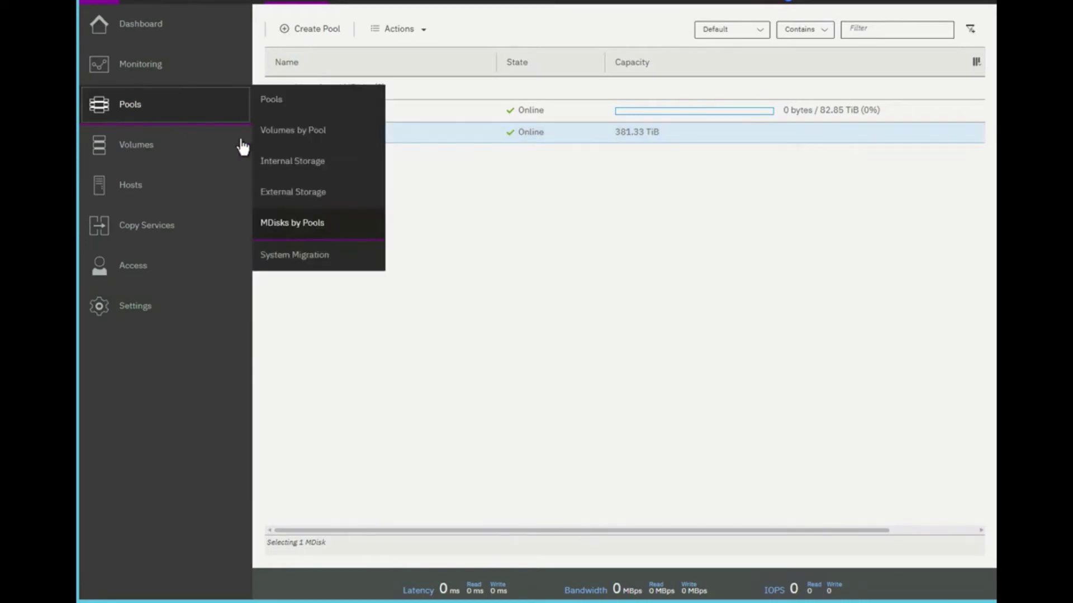
pyautogui.click(279, 162)
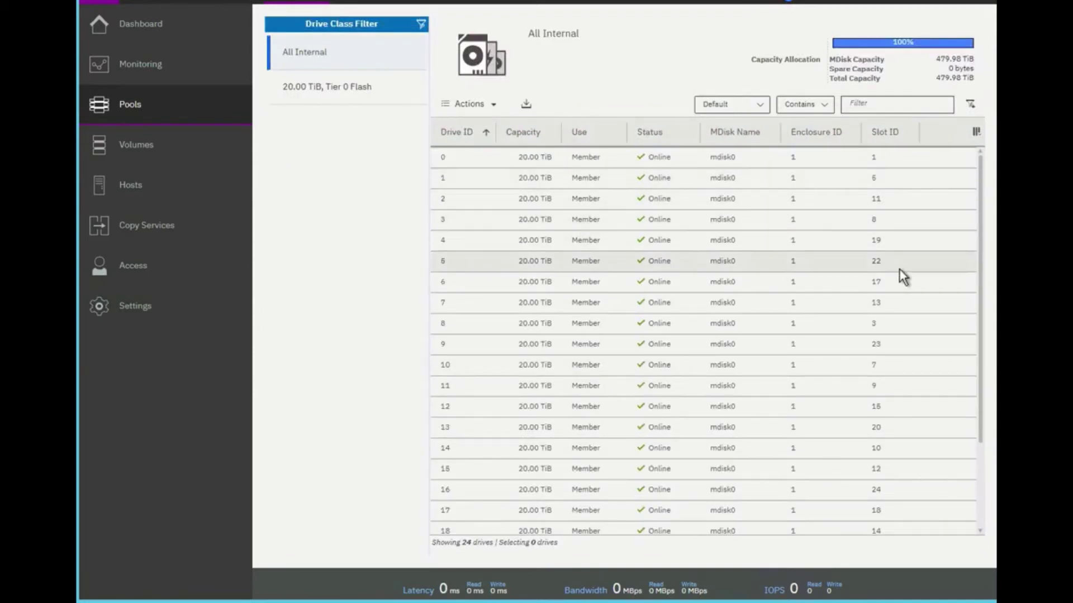
pyautogui.moveTo(980, 281); pyautogui.dragTo(992, 401)
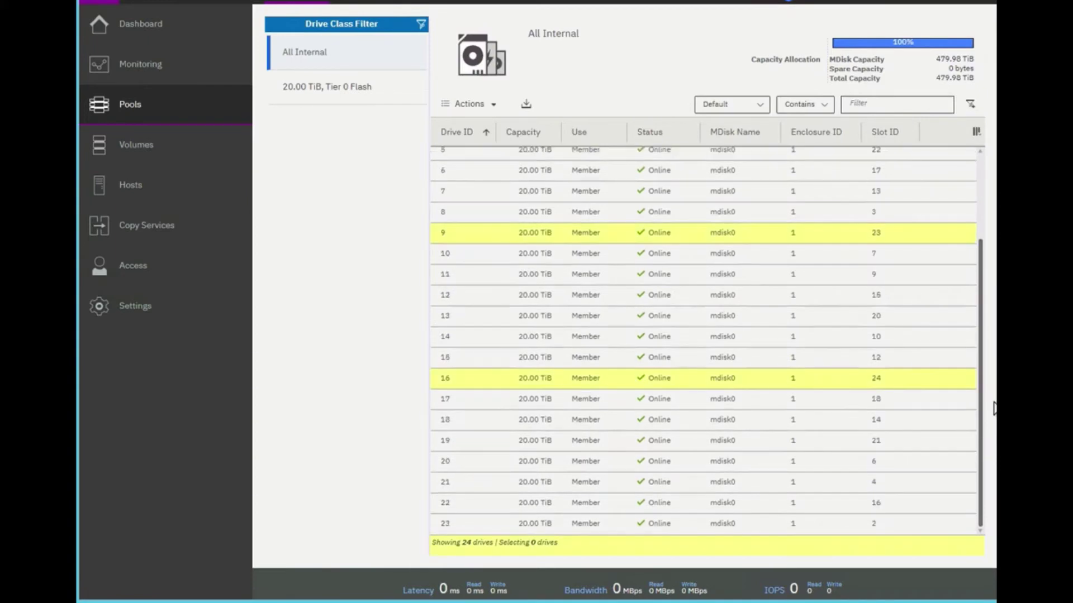
pyautogui.scroll(3, 977, 336)
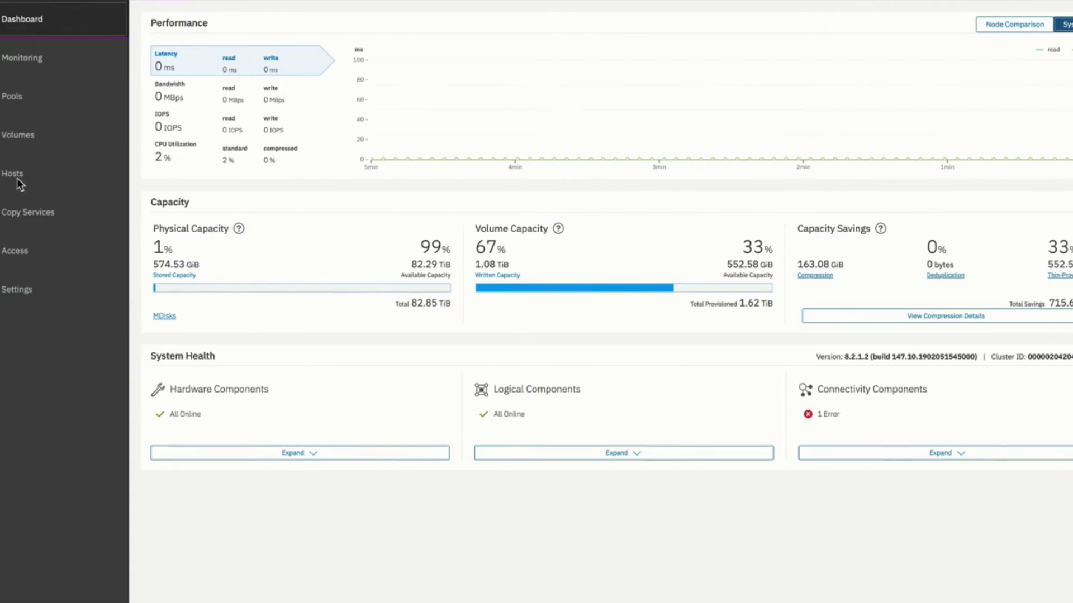
# Start a new host named xiv65 using the Fibre Channel (SCSI) connection.
pyautogui.moveTo(17, 180)
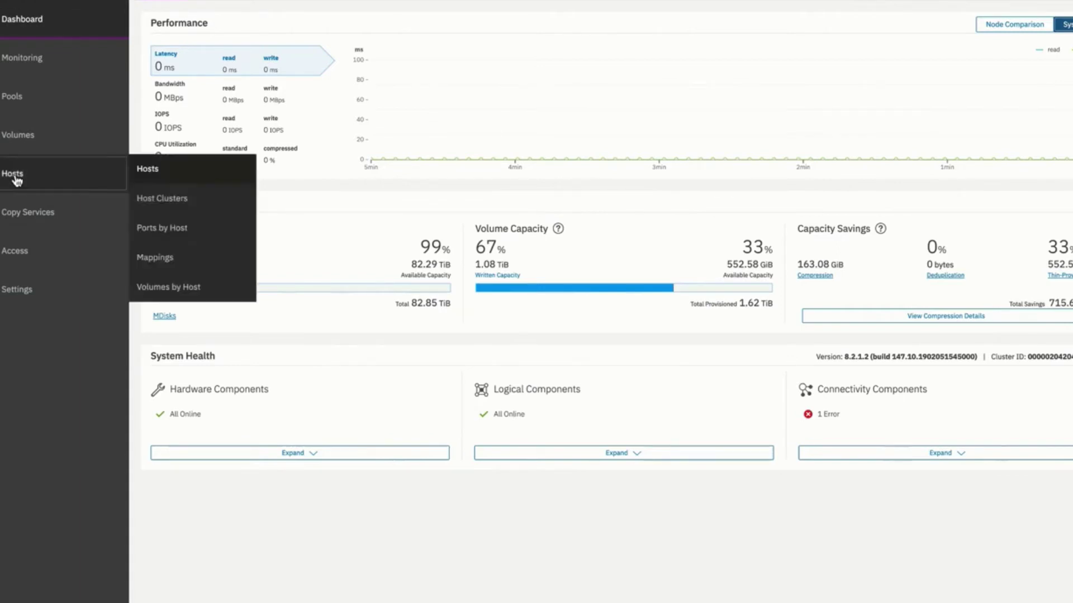
pyautogui.click(162, 172)
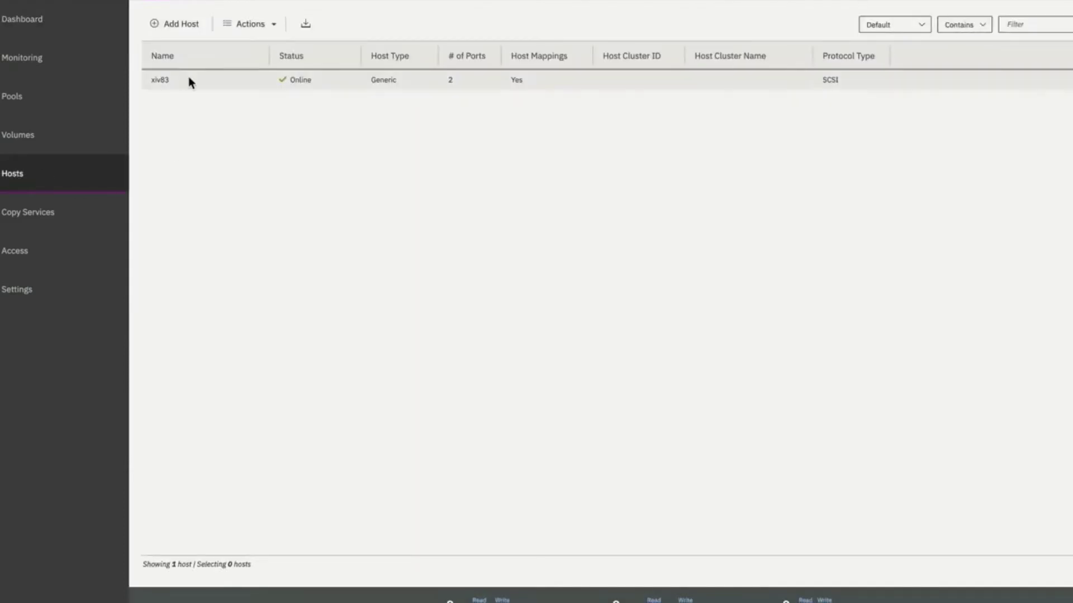
pyautogui.click(183, 24)
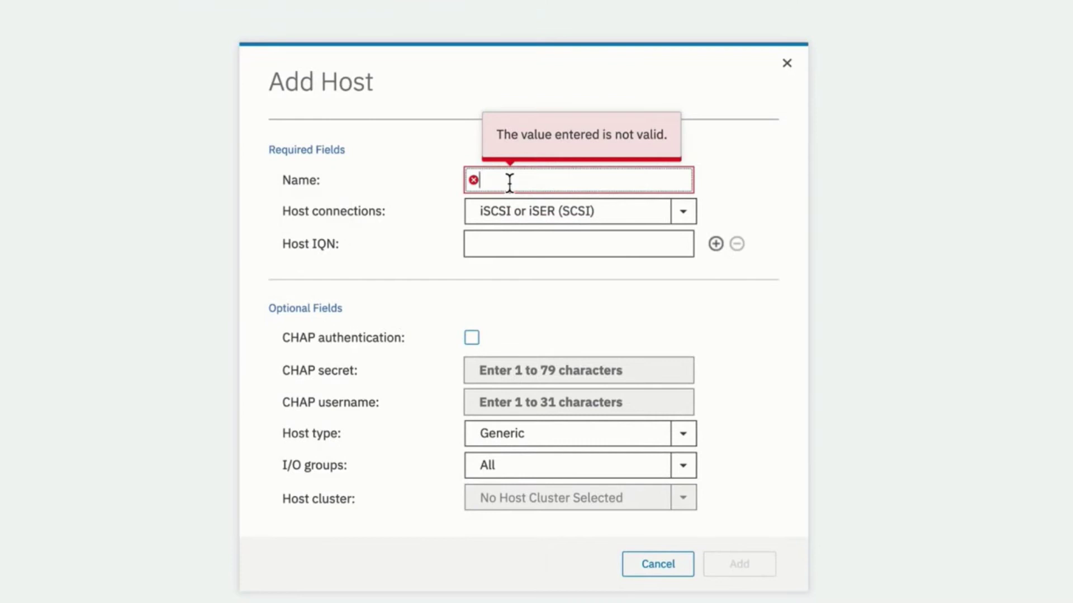
pyautogui.write('xiv65')
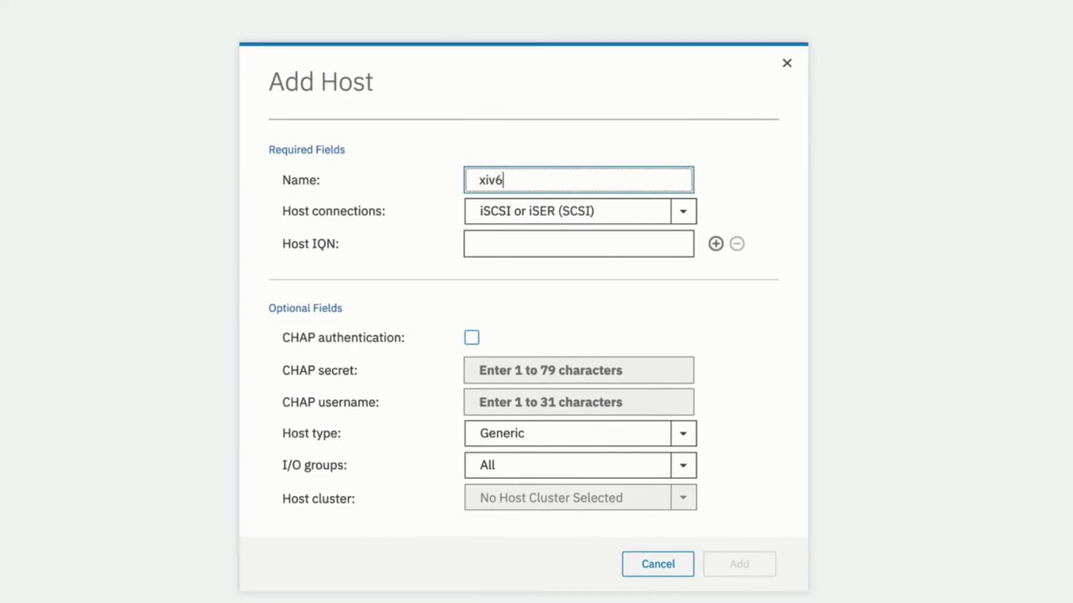
pyautogui.click(682, 215)
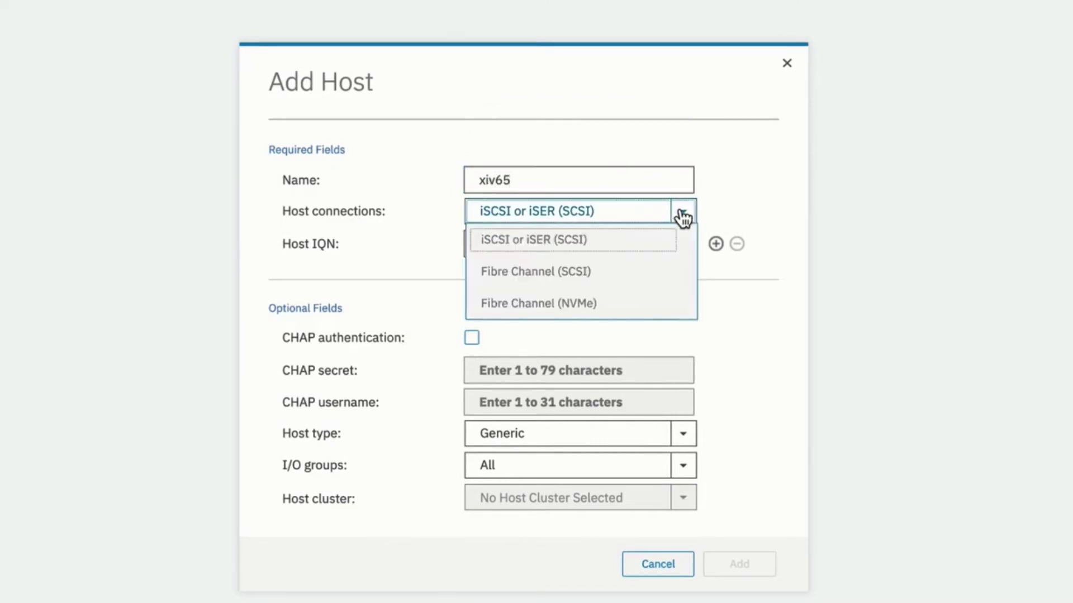
pyautogui.click(658, 277)
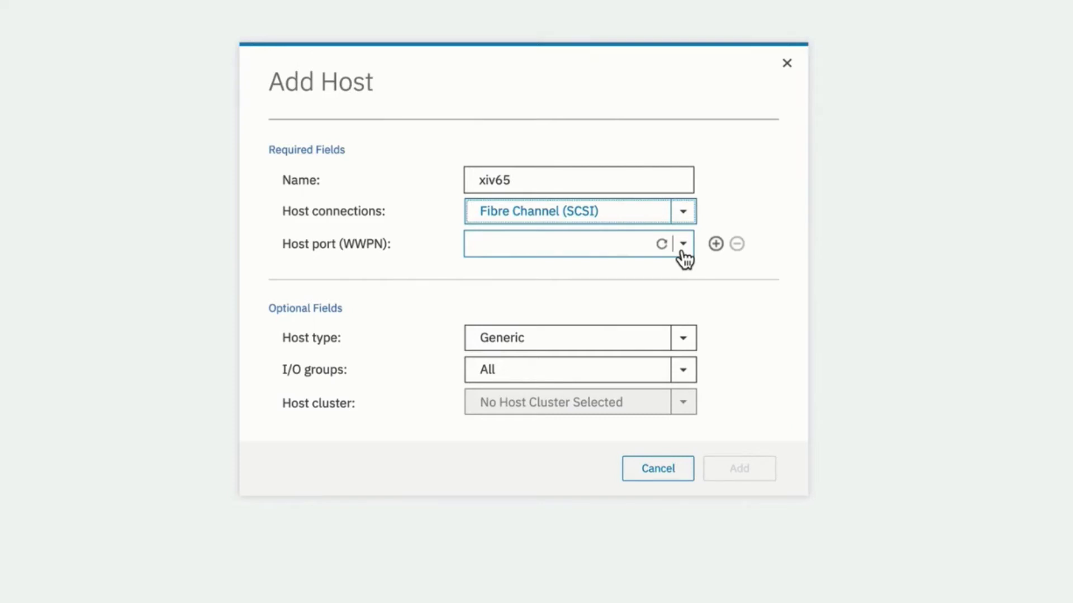
# Assign host ports 10000000C9C186F2 and 10000000C9C187C3 to xiv65.
pyautogui.click(683, 246)
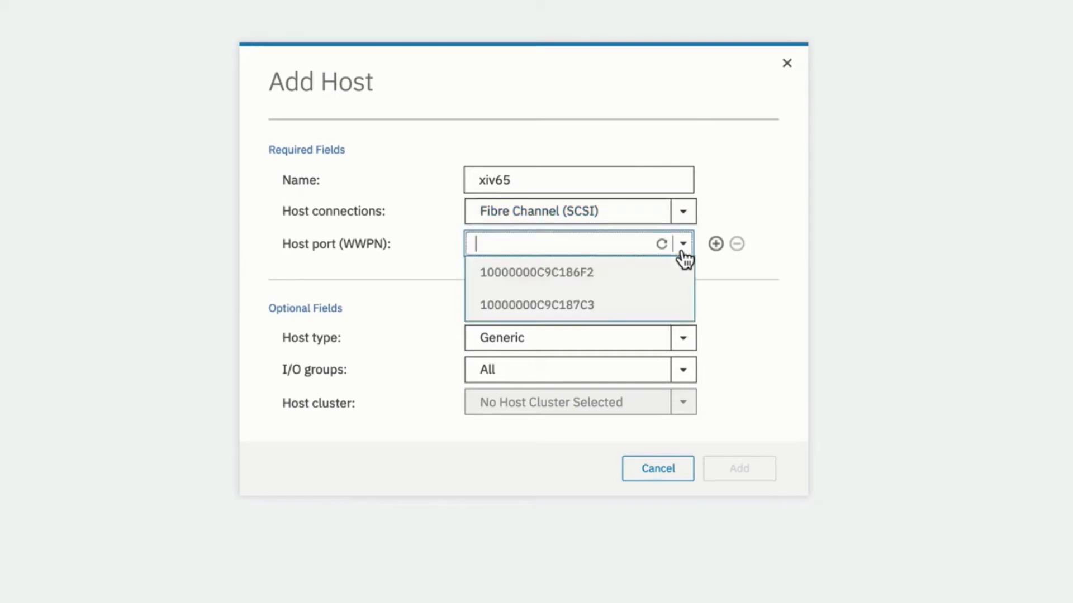
pyautogui.click(622, 278)
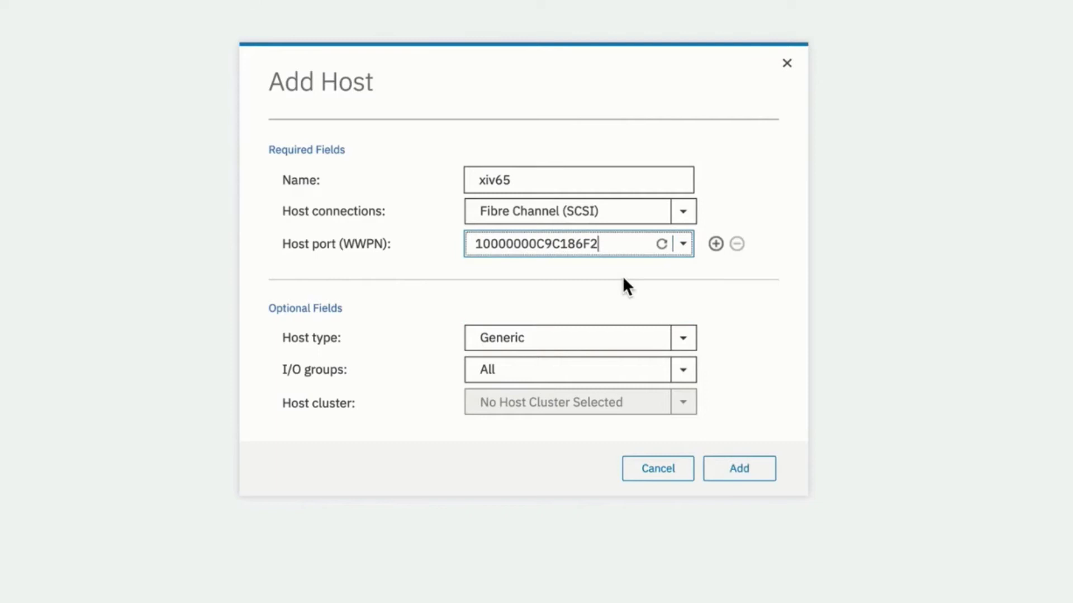
pyautogui.click(716, 245)
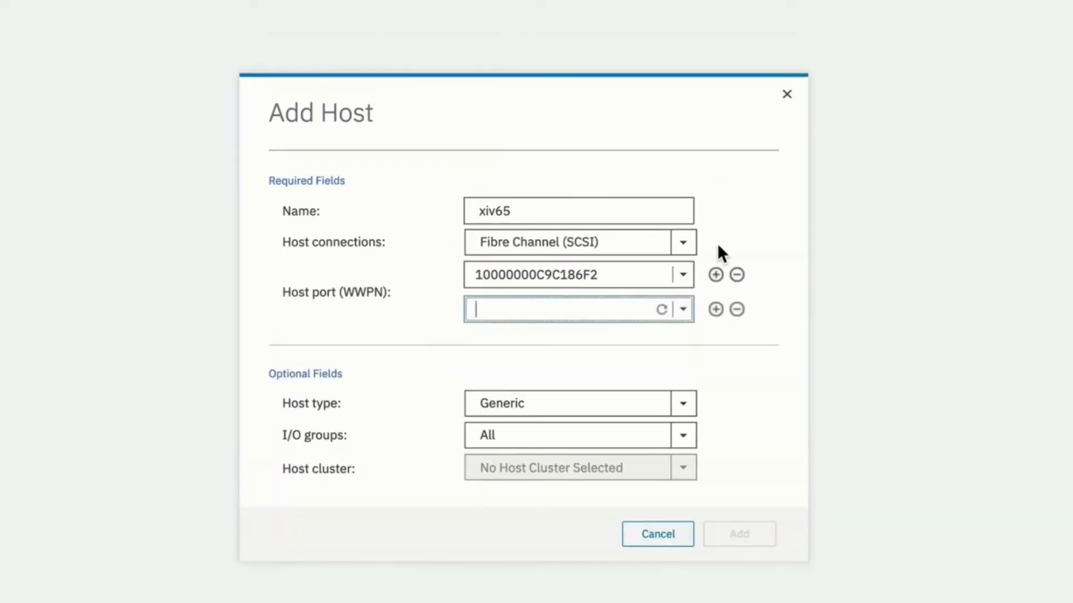
pyautogui.click(682, 309)
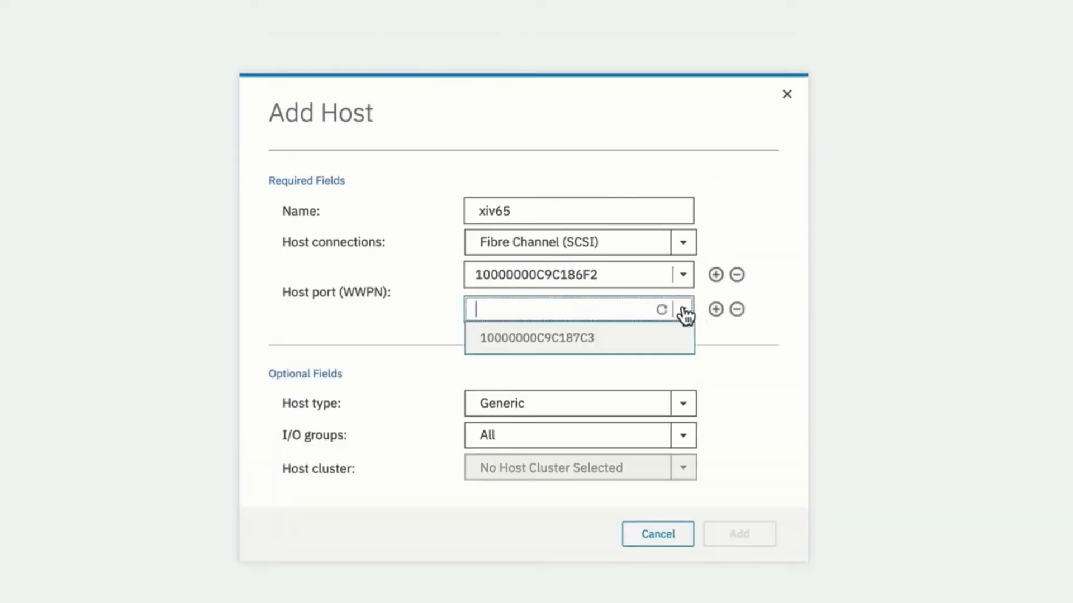
pyautogui.click(621, 342)
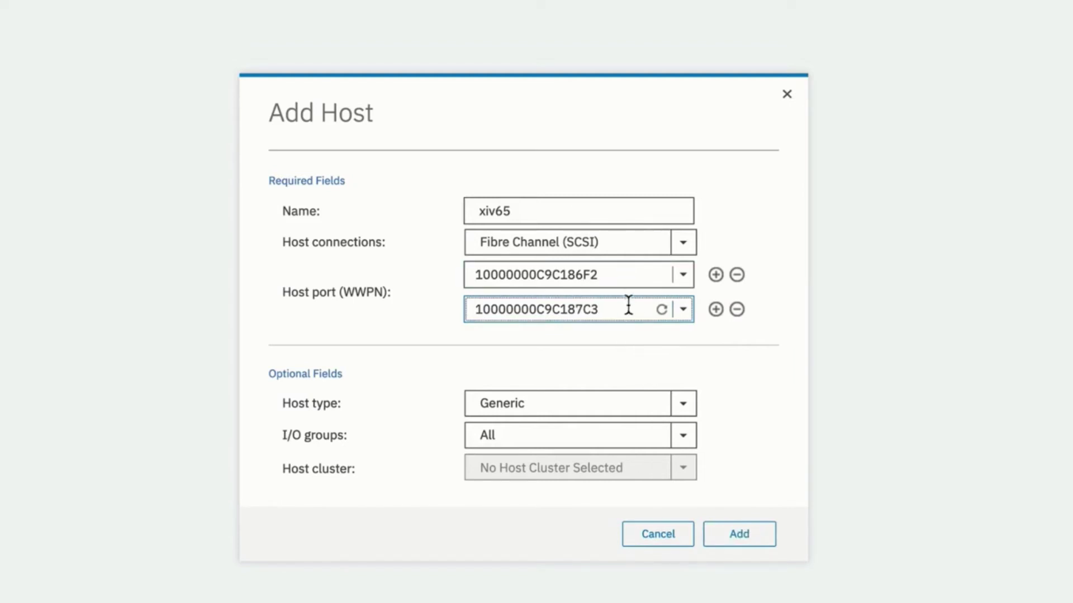
# Keep Generic as the host type and All I/O groups.
pyautogui.click(683, 405)
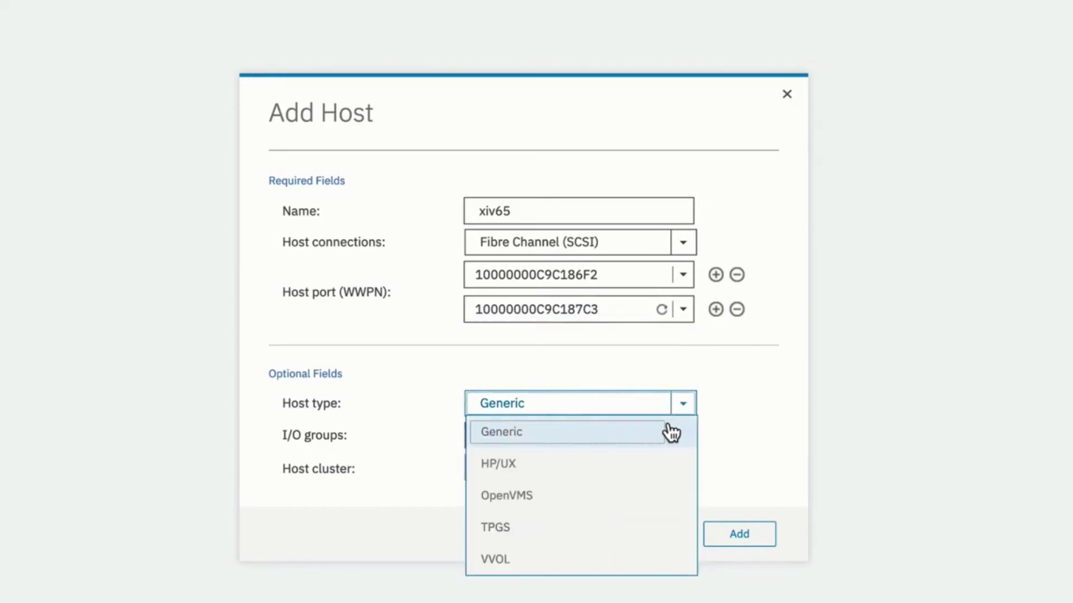
pyautogui.click(671, 433)
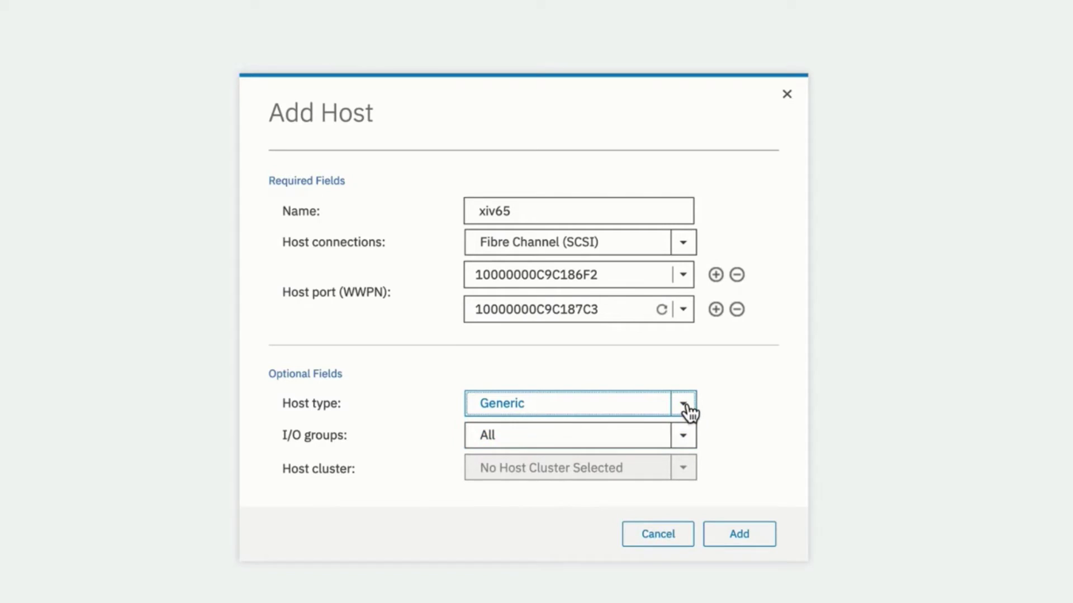
pyautogui.click(684, 436)
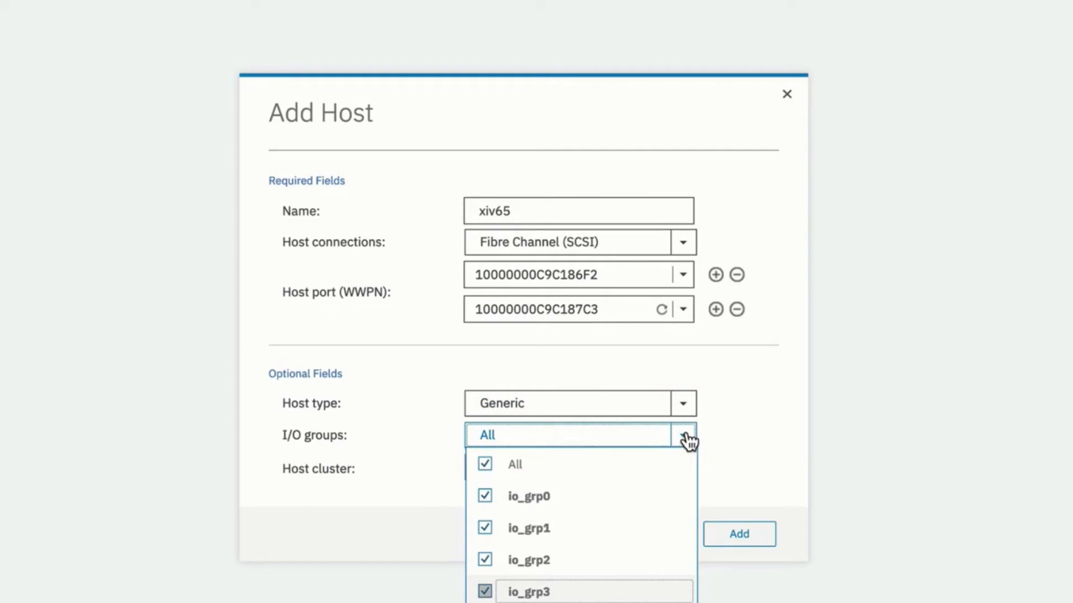
pyautogui.click(714, 429)
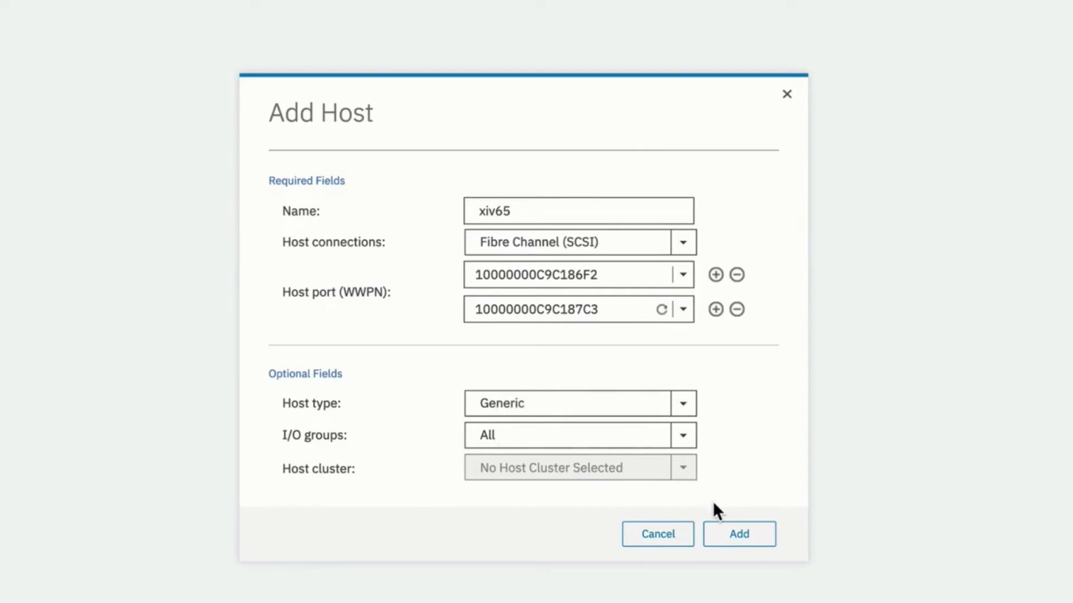
# Add host xiv65 and close the completed task log.
pyautogui.click(733, 534)
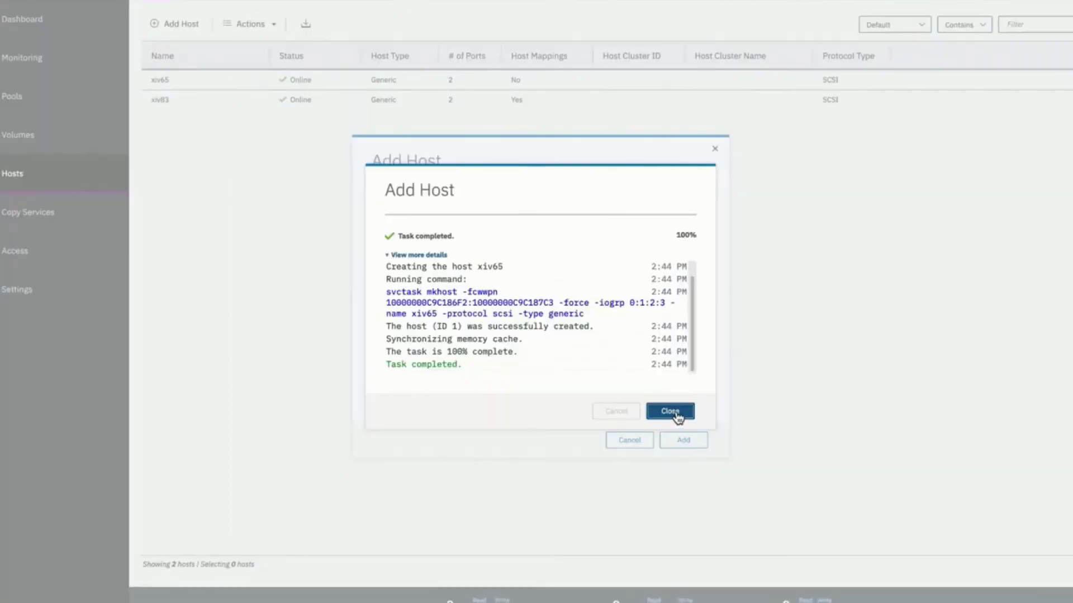
pyautogui.click(675, 414)
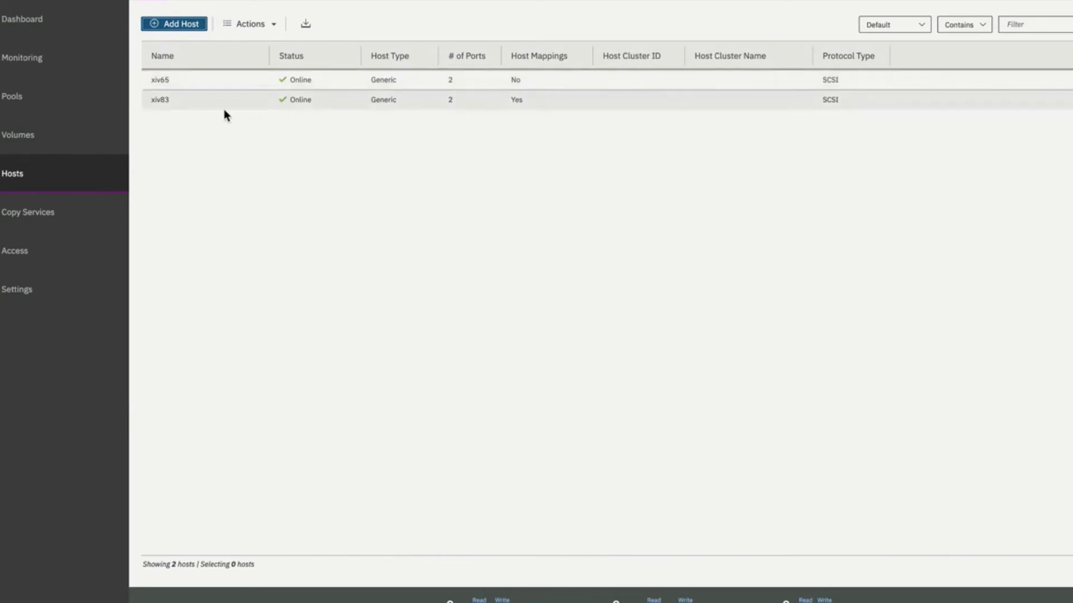
# From Volumes > Volumes, start Create Volumes and list the available pools, including fcm1.
pyautogui.click(32, 150)
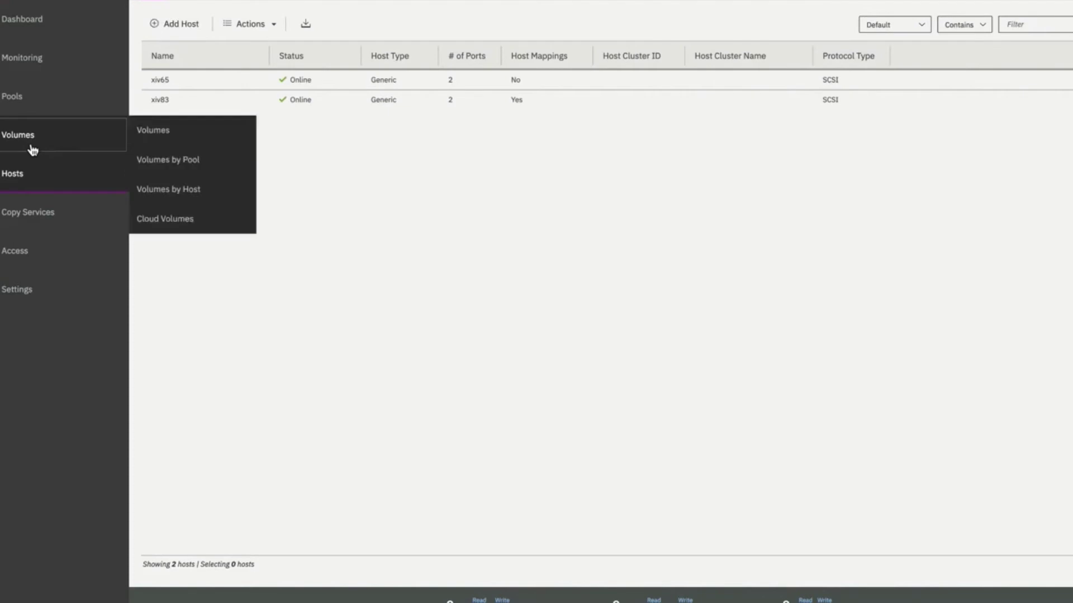
pyautogui.click(152, 131)
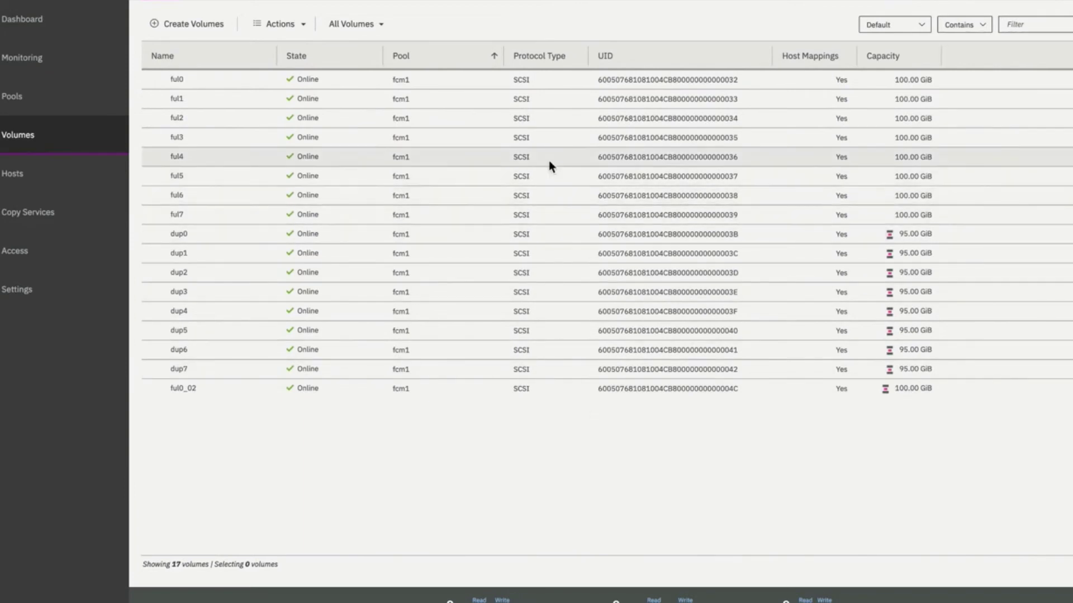
pyautogui.click(204, 27)
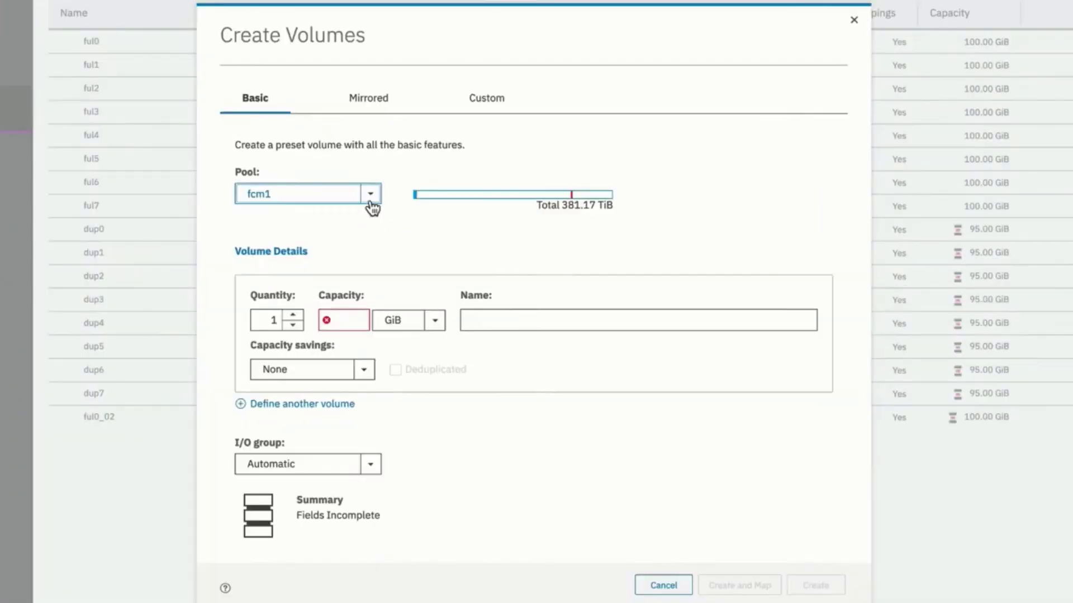
pyautogui.click(407, 207)
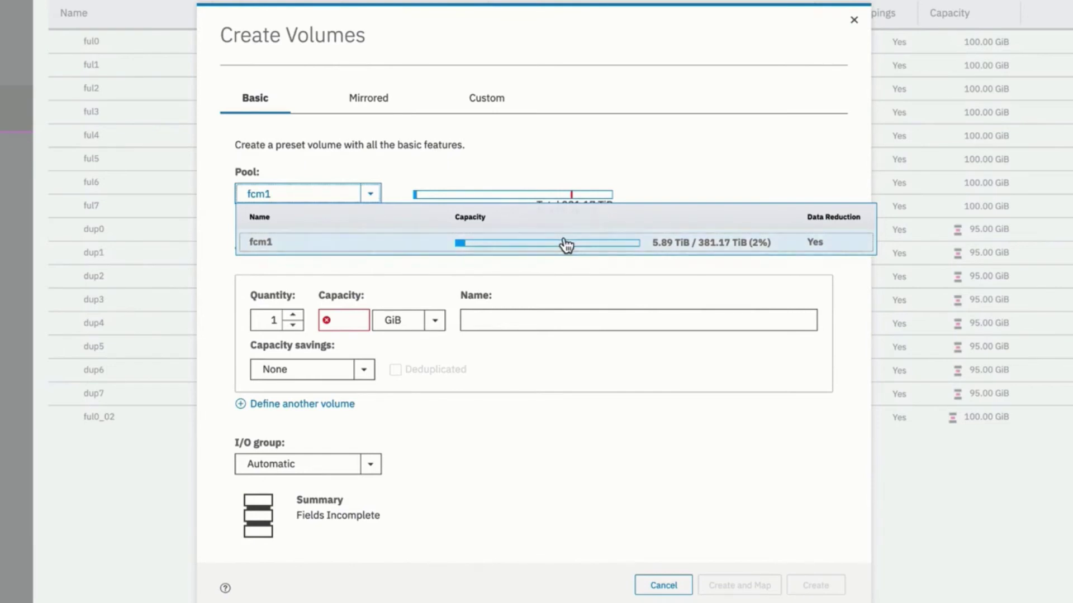
# In pool fcm1, set quantity 2, capacity 50 GiB, name testvol, and Compressed savings.
pyautogui.click(416, 167)
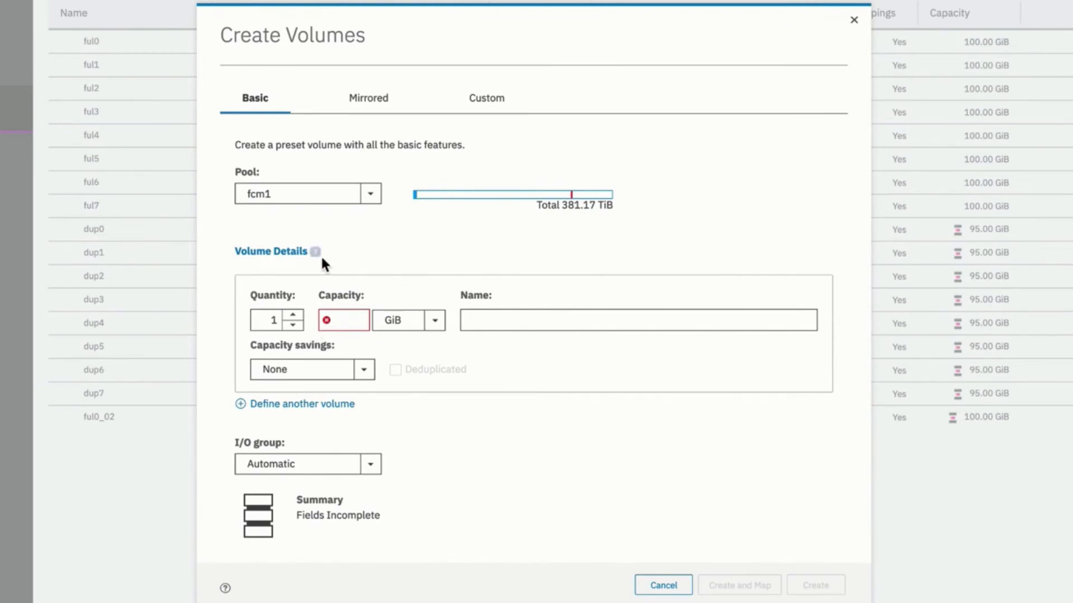
pyautogui.click(291, 316)
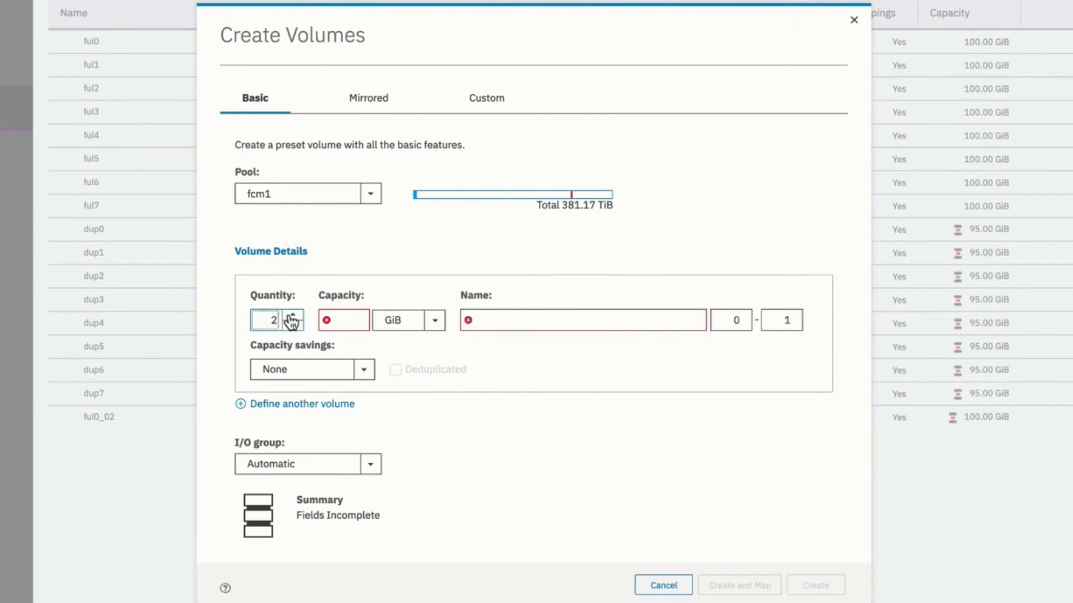
pyautogui.click(340, 323)
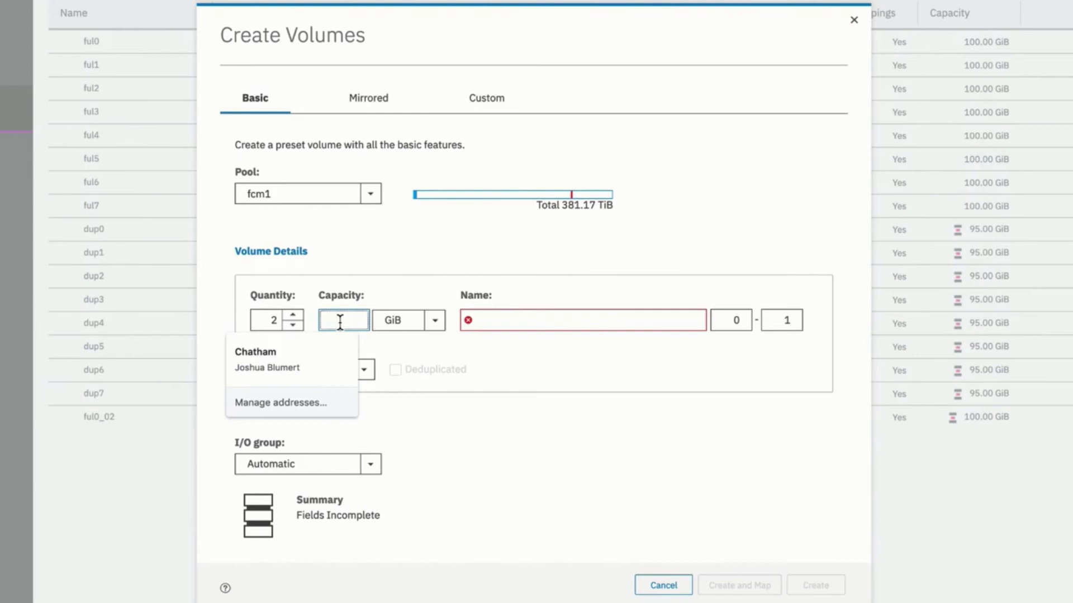
pyautogui.write('50')
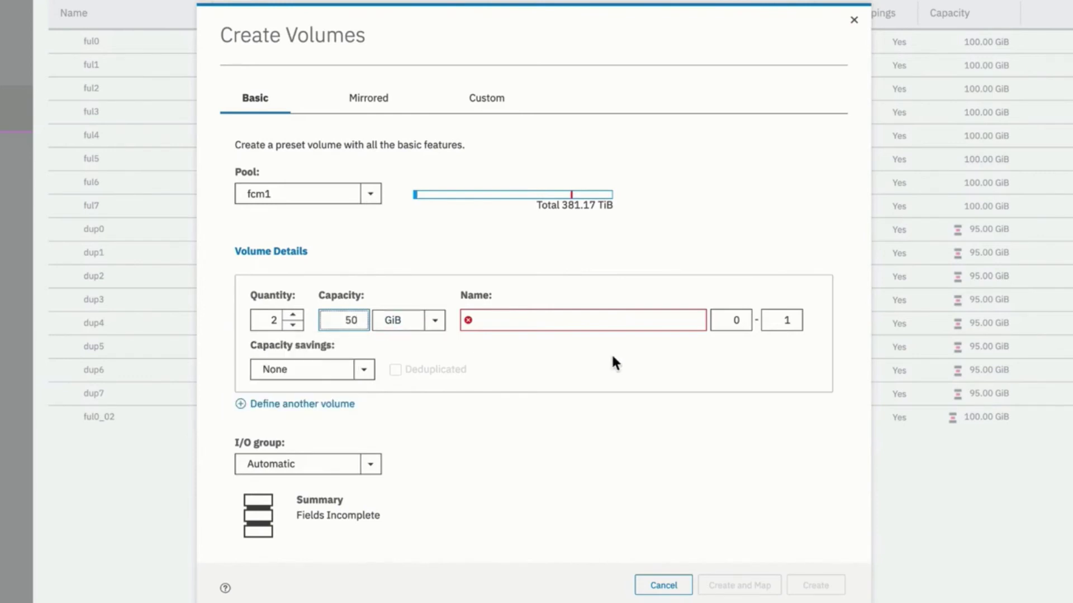
pyautogui.click(585, 320)
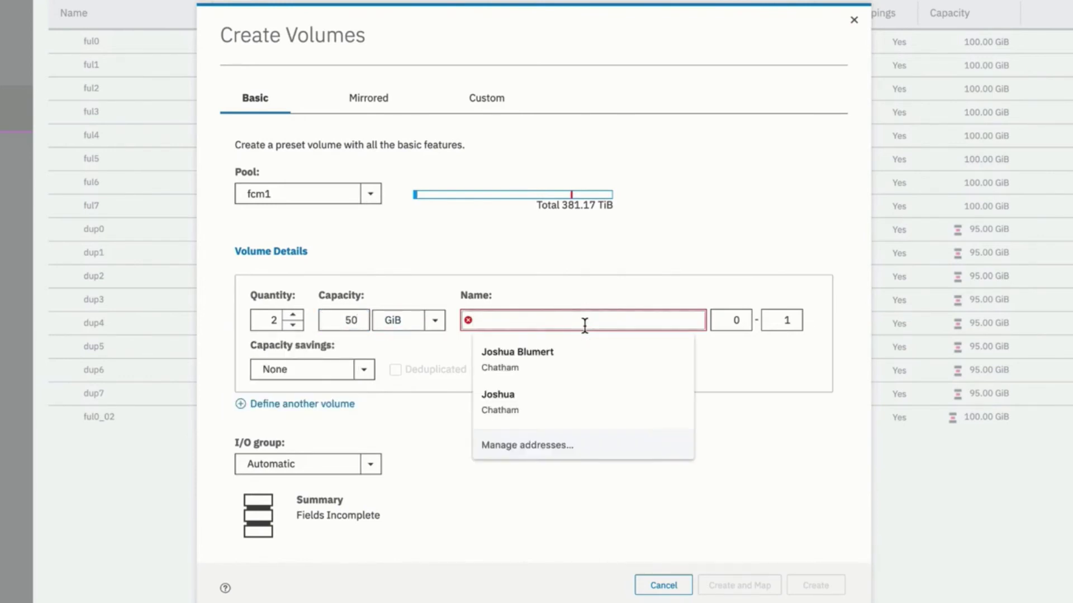
pyautogui.write('test')
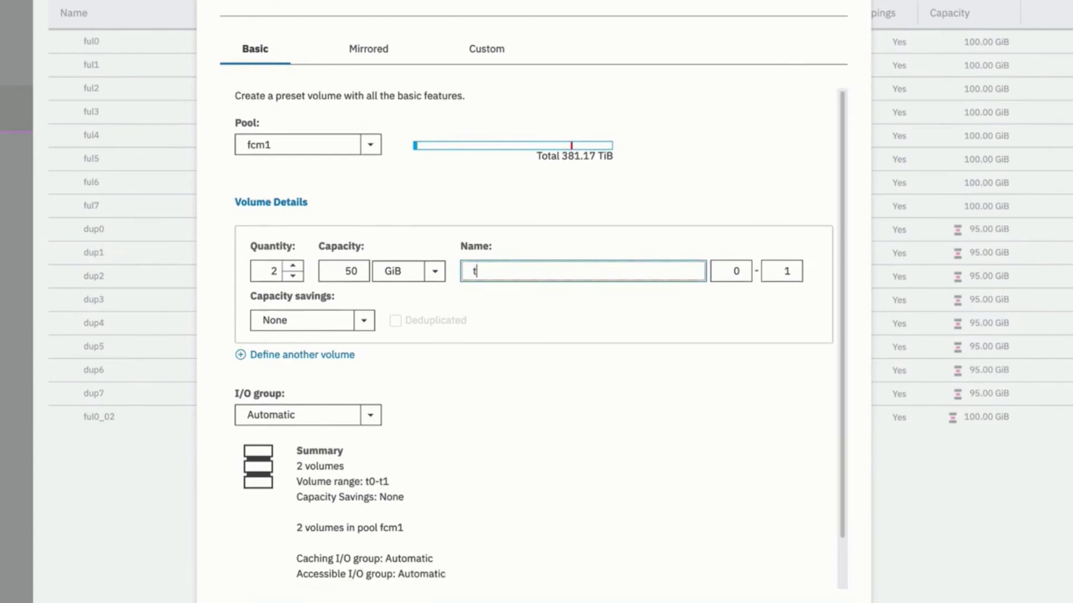
pyautogui.write('vol')
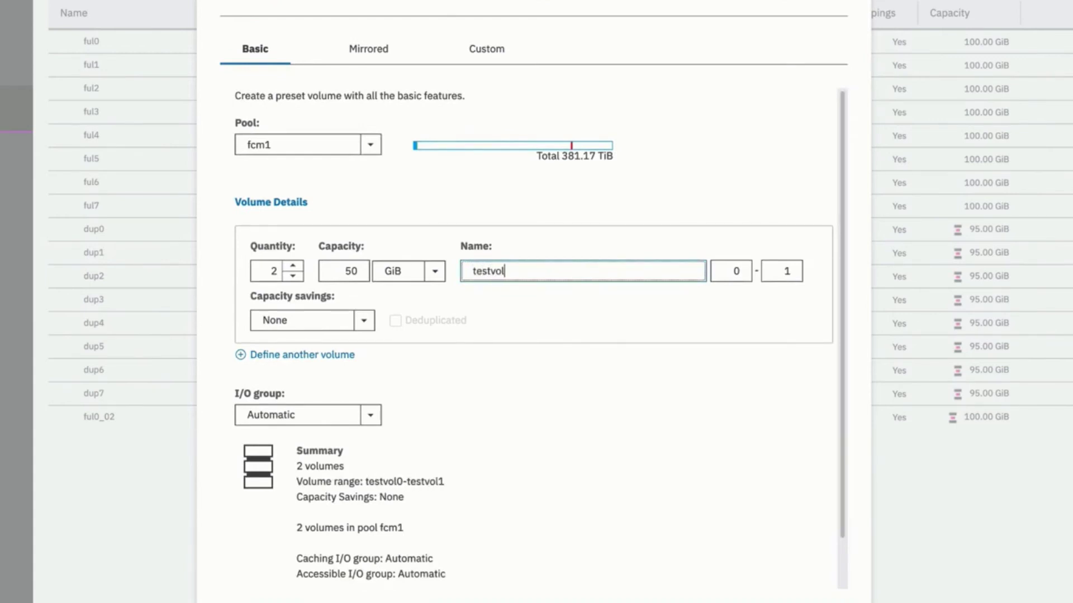
pyautogui.click(360, 329)
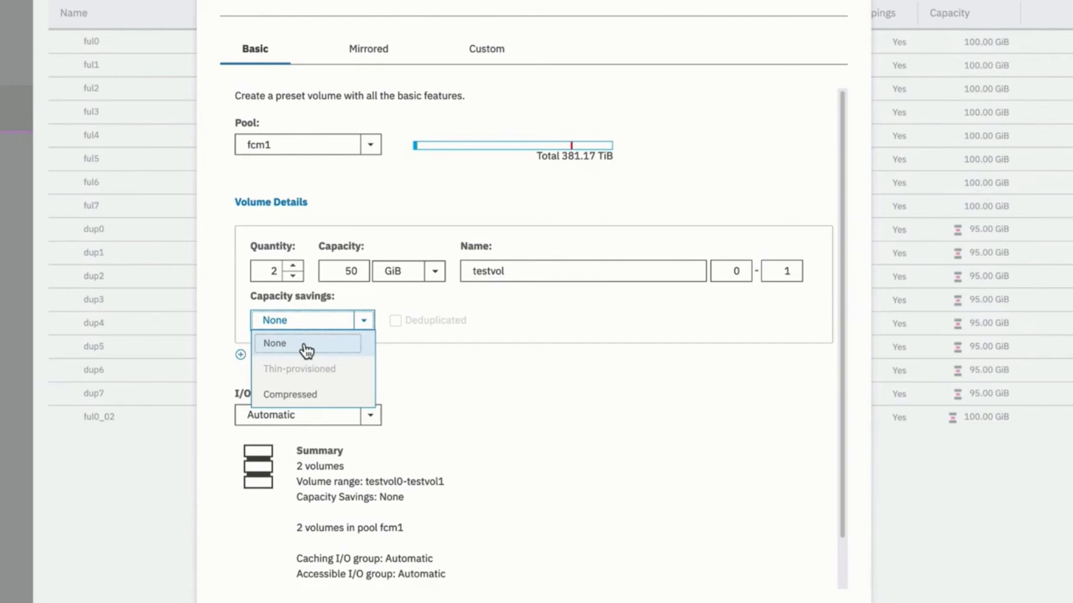
pyautogui.click(312, 395)
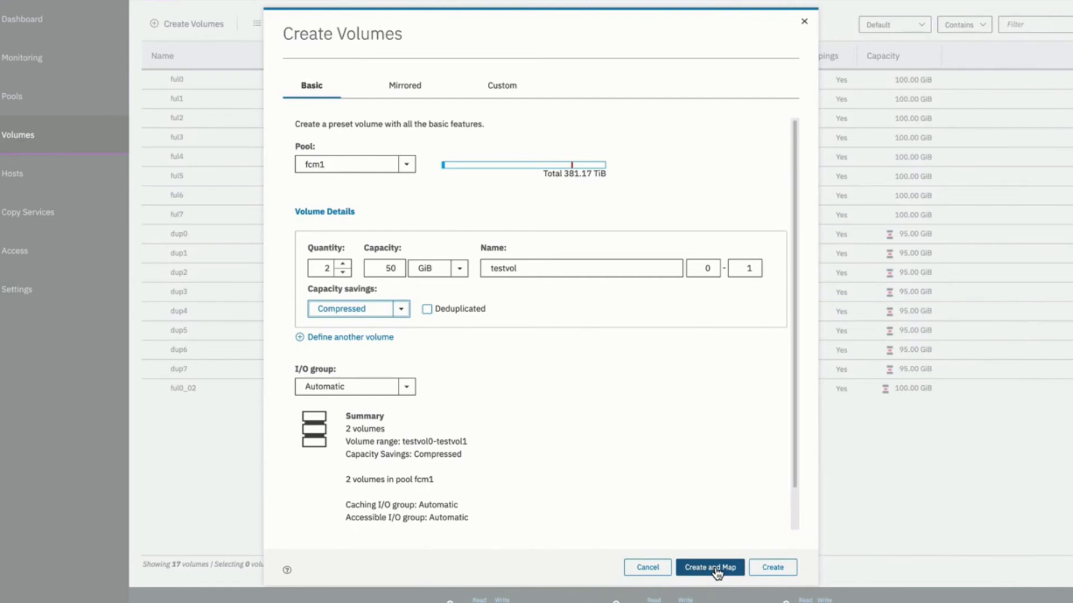
# Create and map testvol0 and testvol1, watching the task reach 100% complete.
pyautogui.click(710, 567)
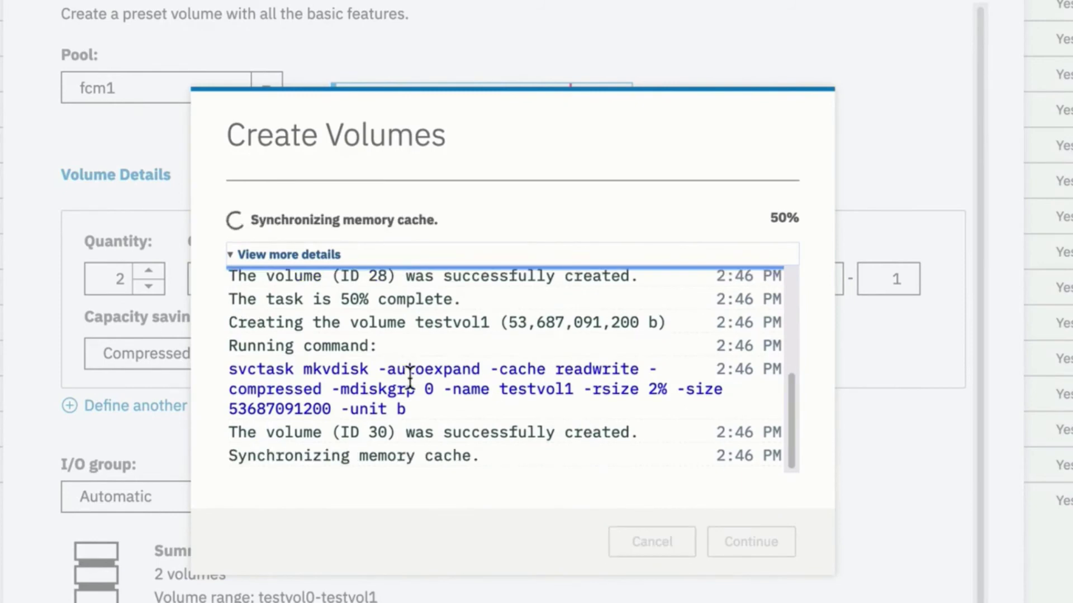
pyautogui.scroll(4, 409, 377)
pyautogui.scroll(-1, 409, 380)
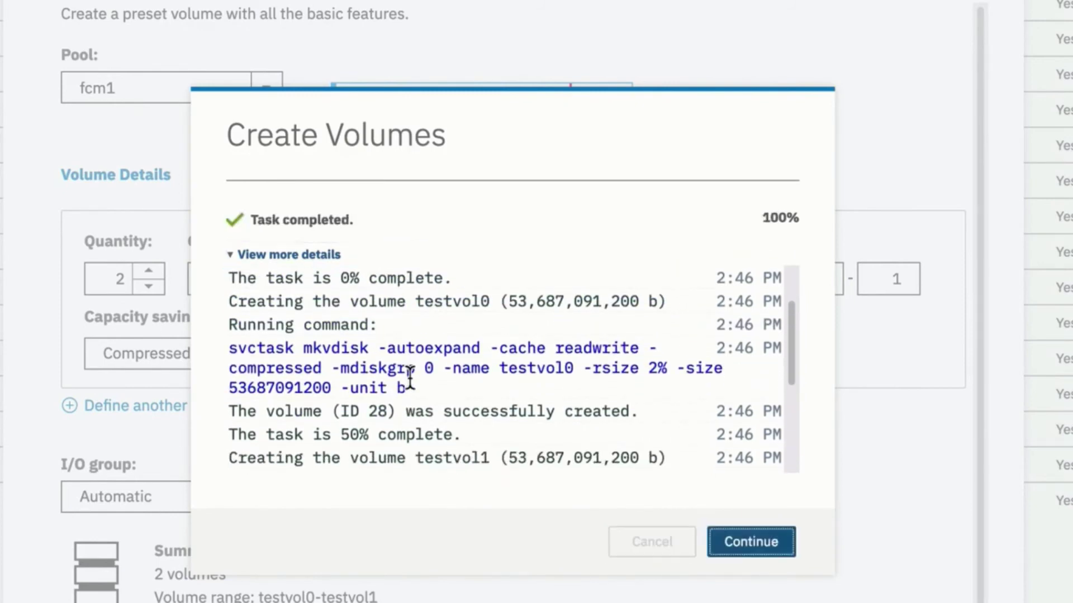
pyautogui.scroll(-4, 409, 379)
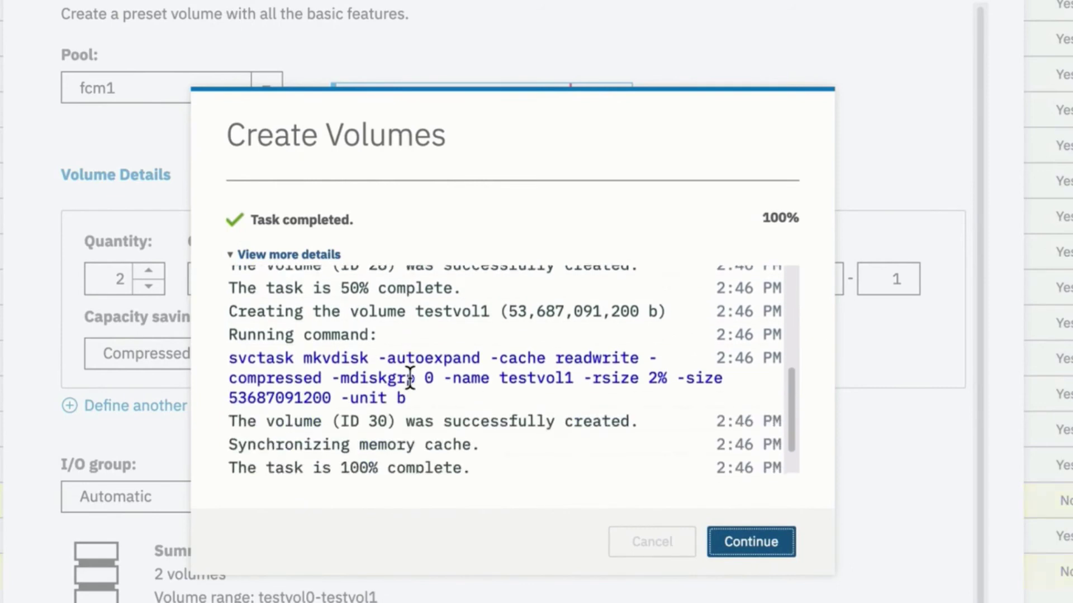
pyautogui.scroll(3, 409, 380)
pyautogui.scroll(-5, 410, 378)
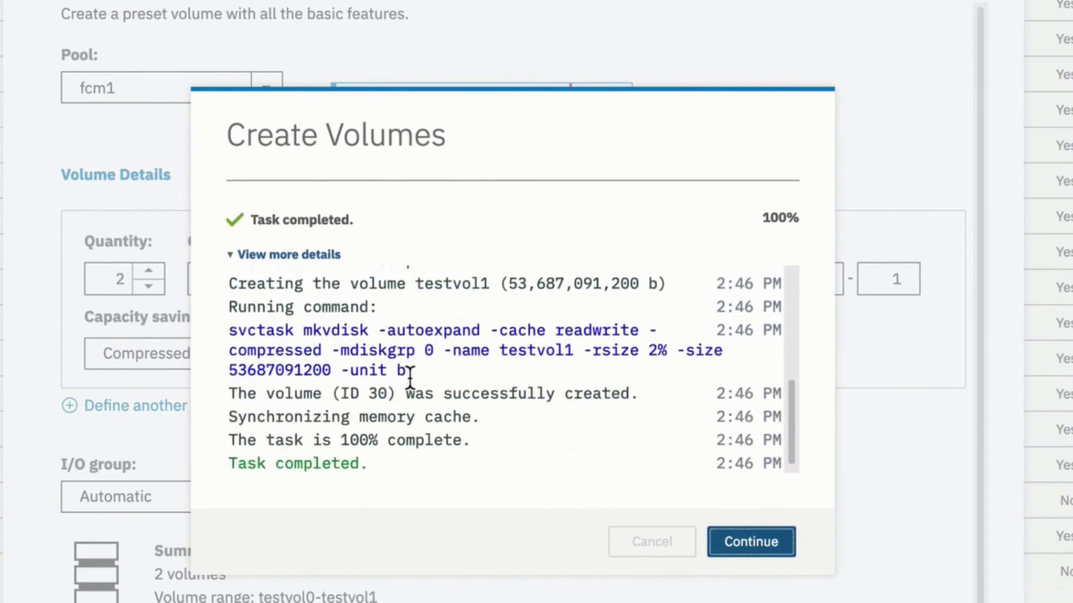
# Map testvol0 and testvol1 to host xiv65 from the mapping summary.
pyautogui.click(747, 549)
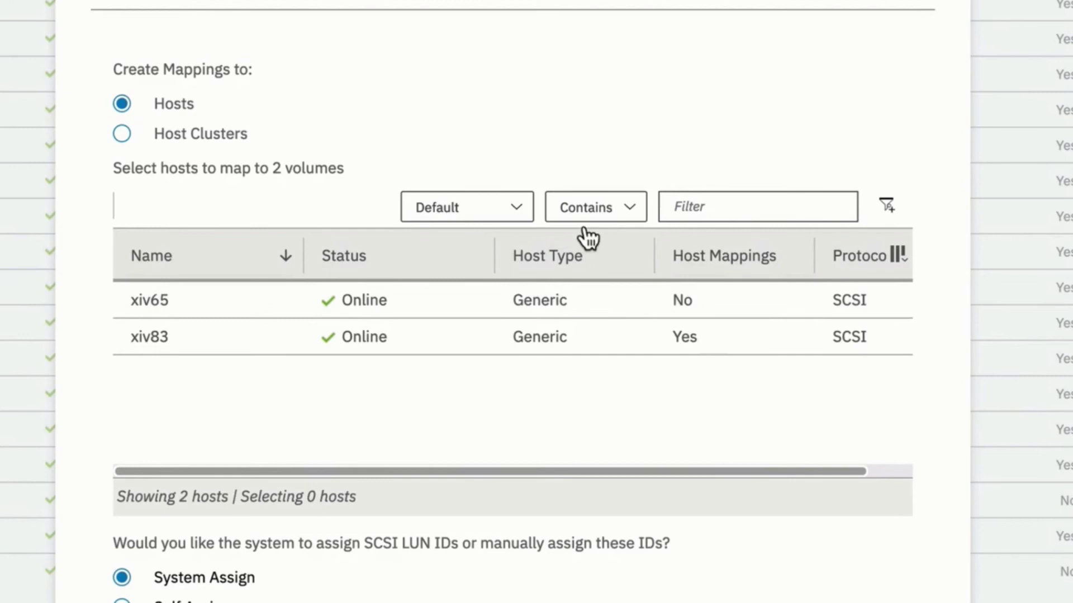
pyautogui.click(246, 299)
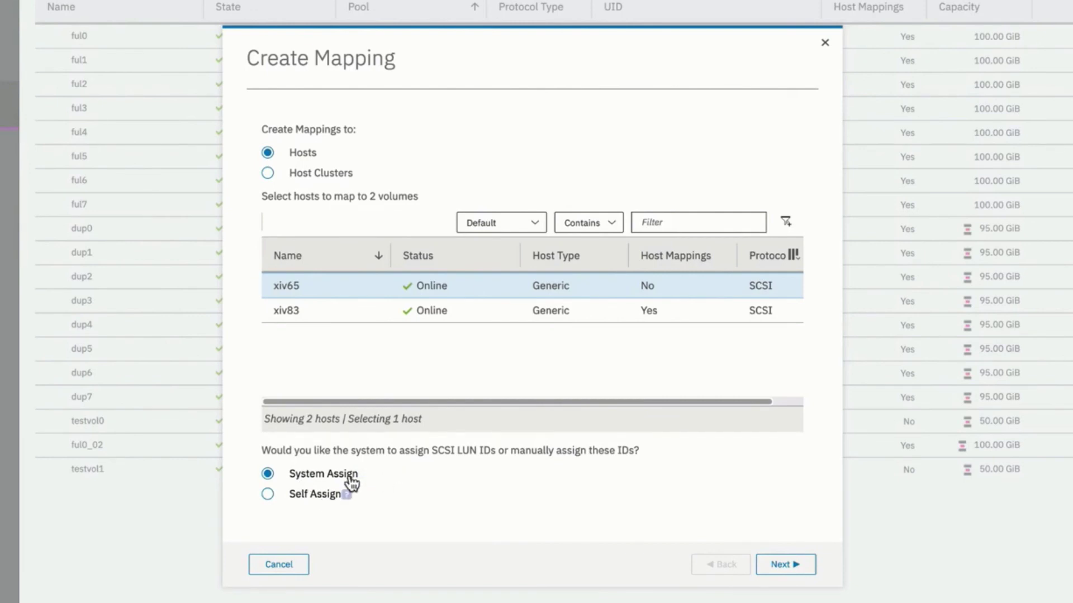
pyautogui.click(775, 566)
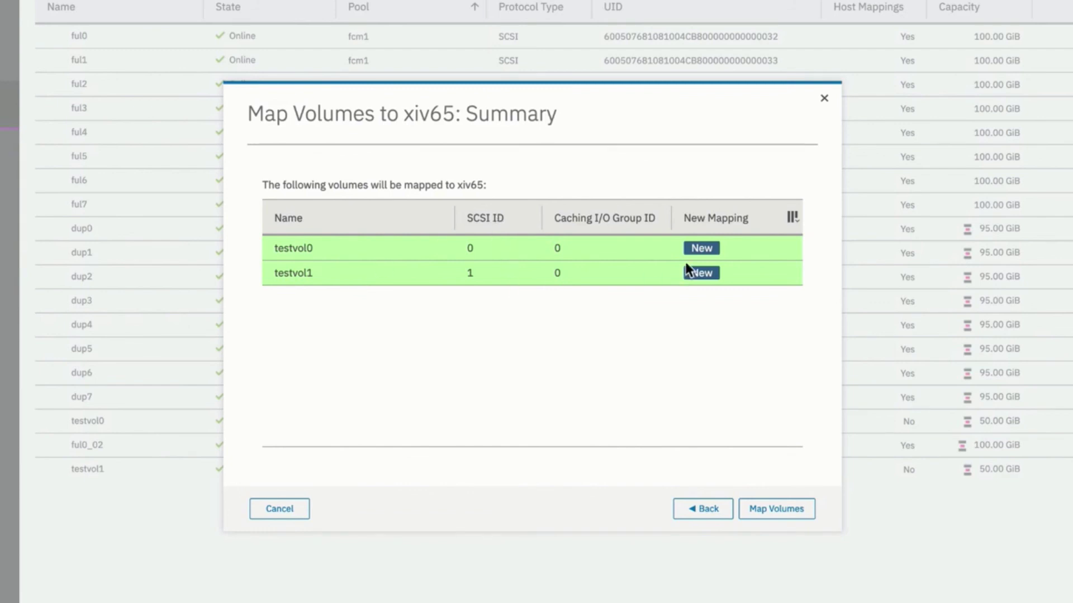
pyautogui.click(773, 512)
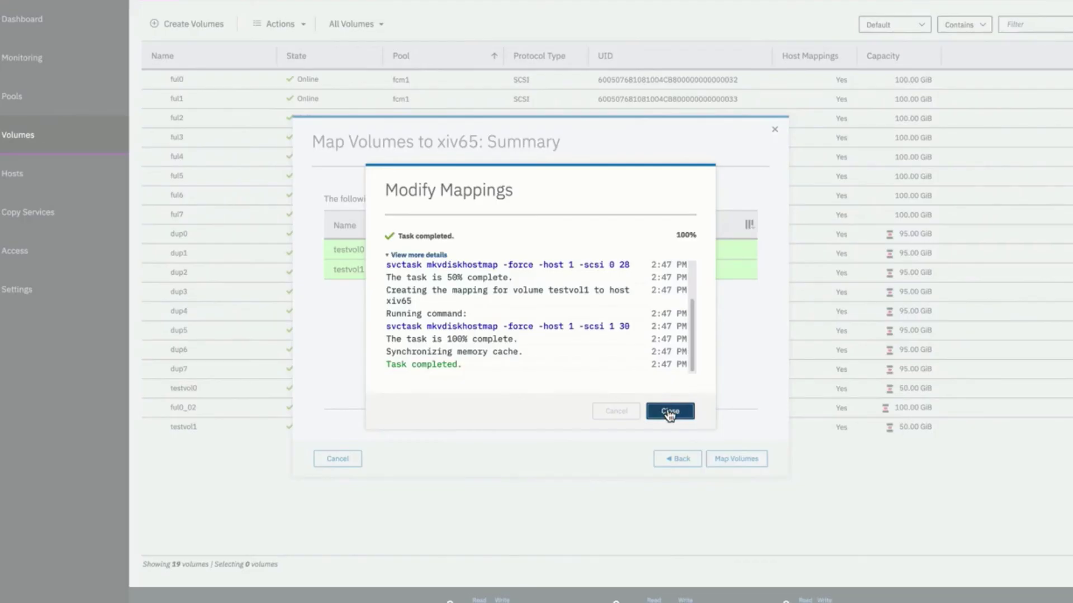
# Close the mapping results and check that testvol0 and testvol1 show 50.00 GiB with host mappings.
pyautogui.click(754, 547)
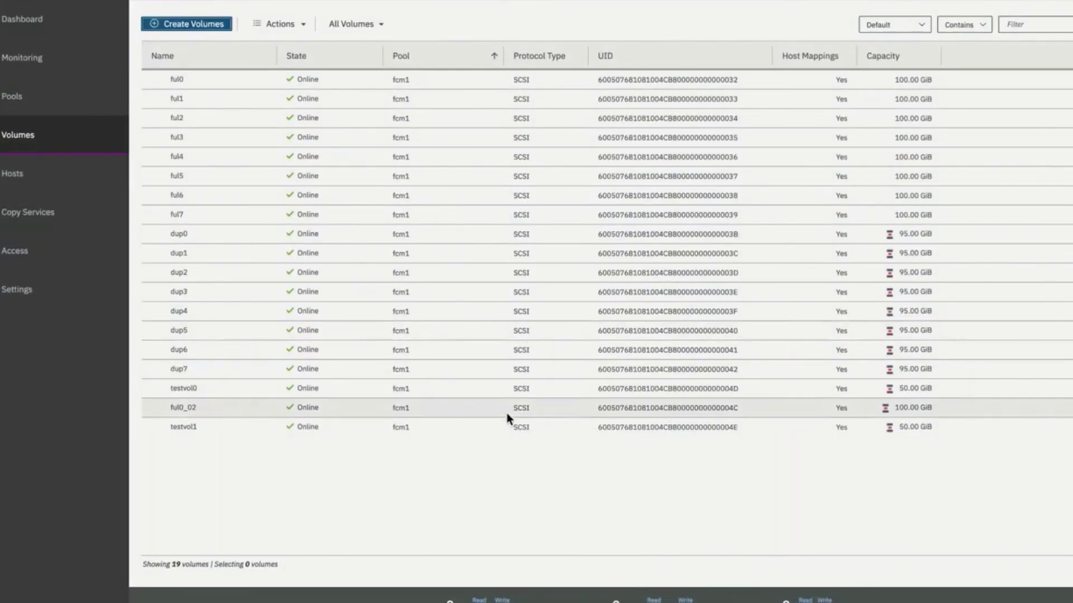
pyautogui.click(507, 430)
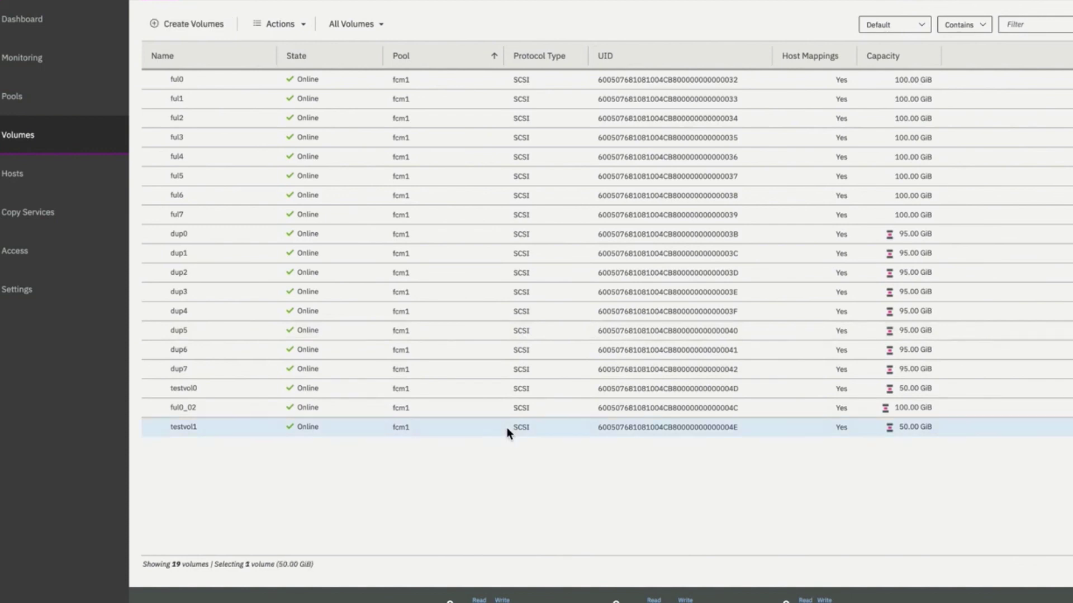
pyautogui.click(507, 394)
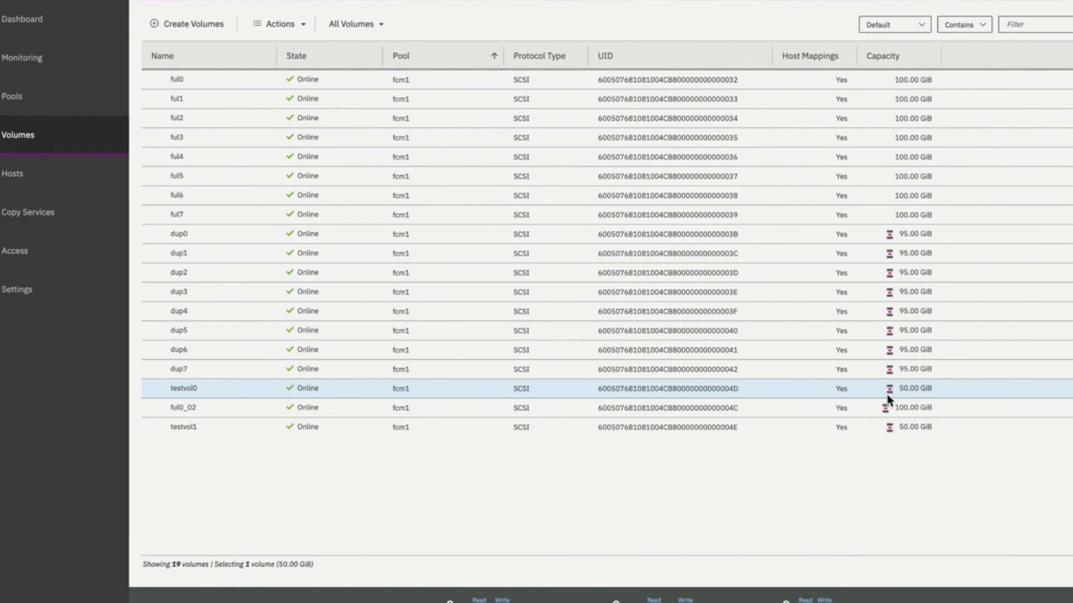
pyautogui.click(860, 429)
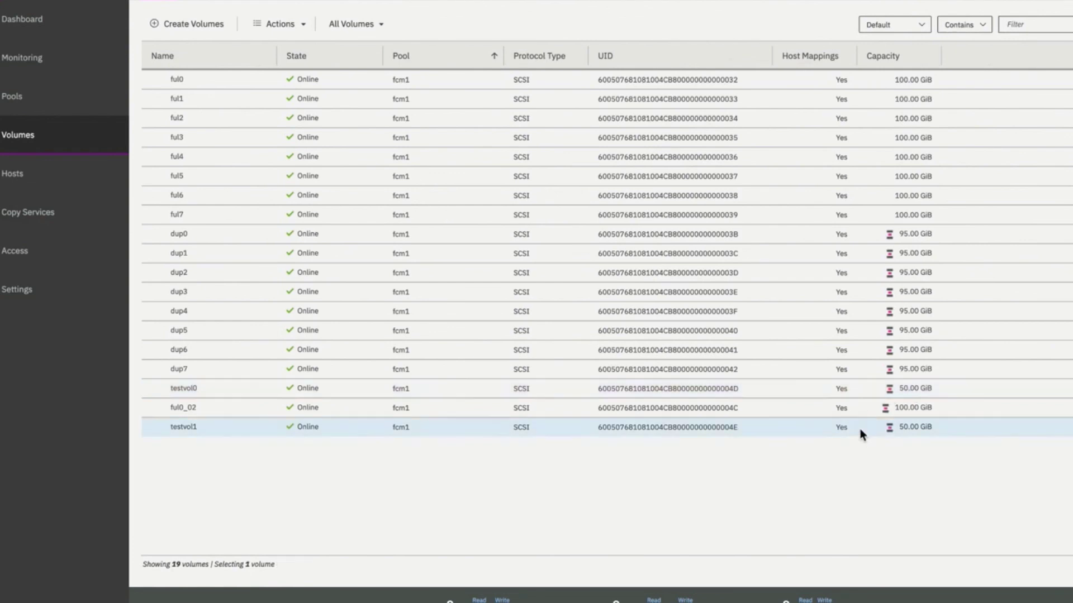
# Open the volumes mapped to host xiv65 from the Hosts list to see testvol0 and testvol1.
pyautogui.moveTo(86, 166)
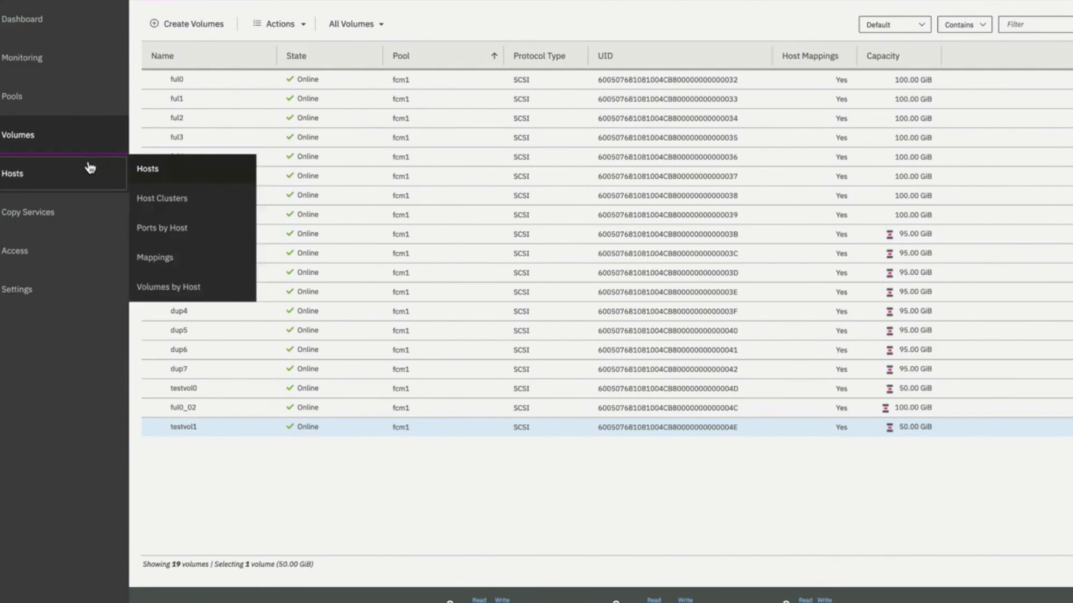
pyautogui.click(167, 169)
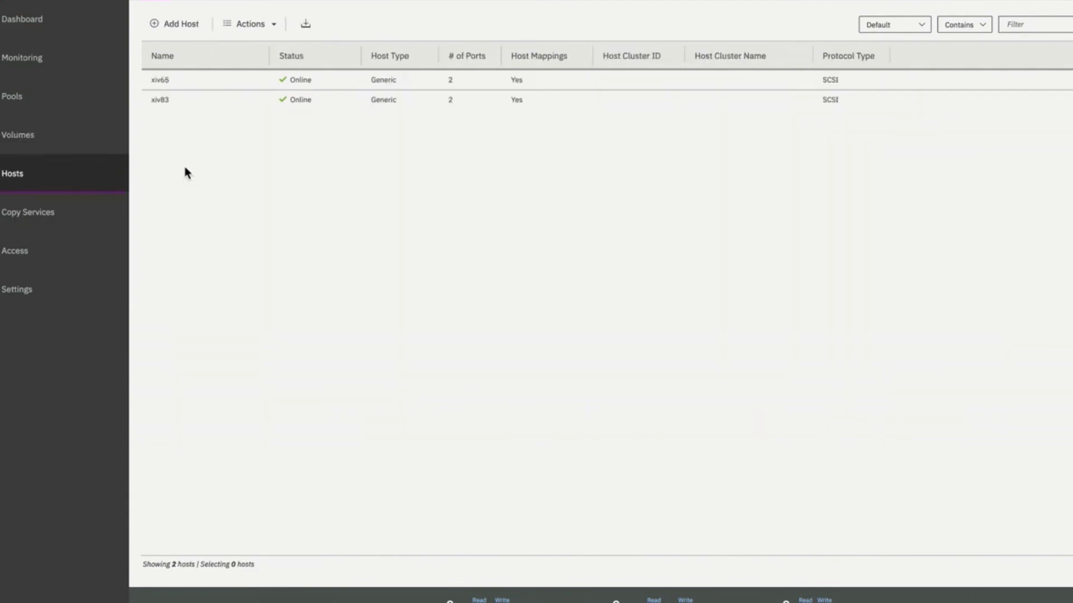
pyautogui.click(232, 79)
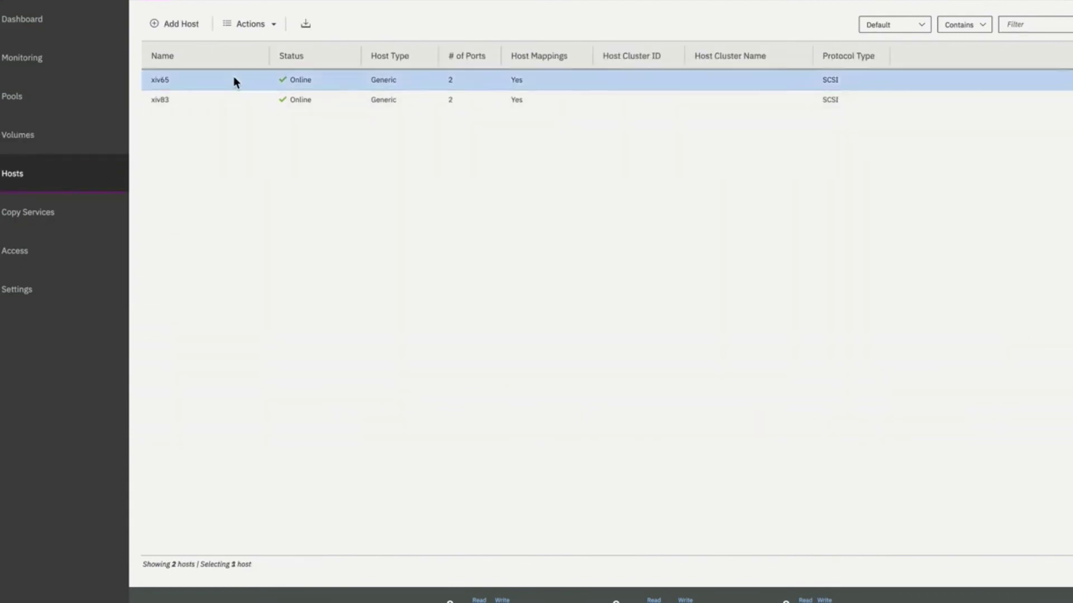
pyautogui.rightClick(519, 85)
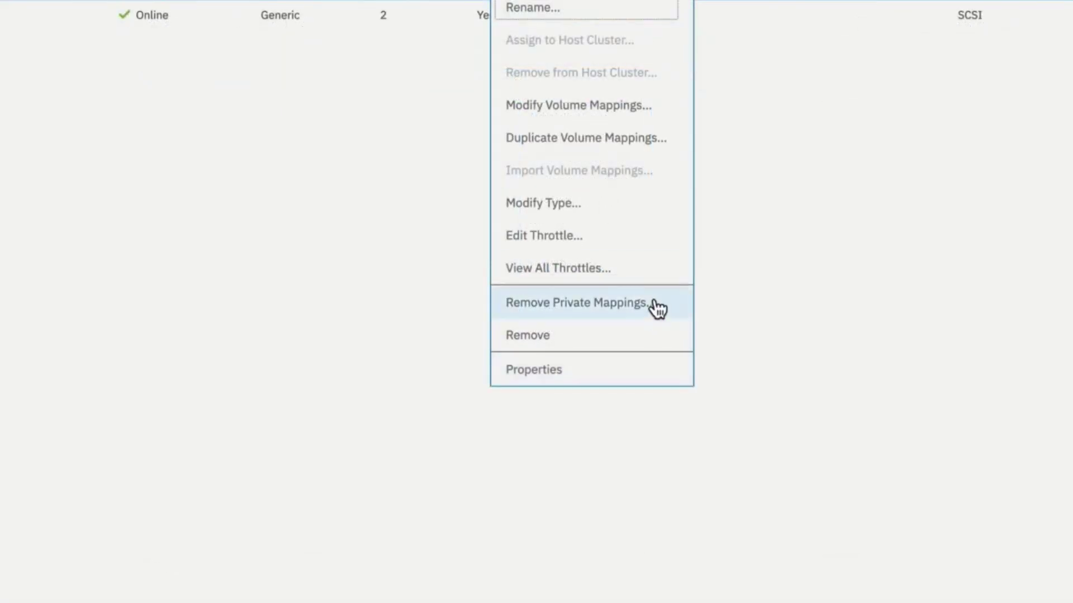
pyautogui.click(623, 101)
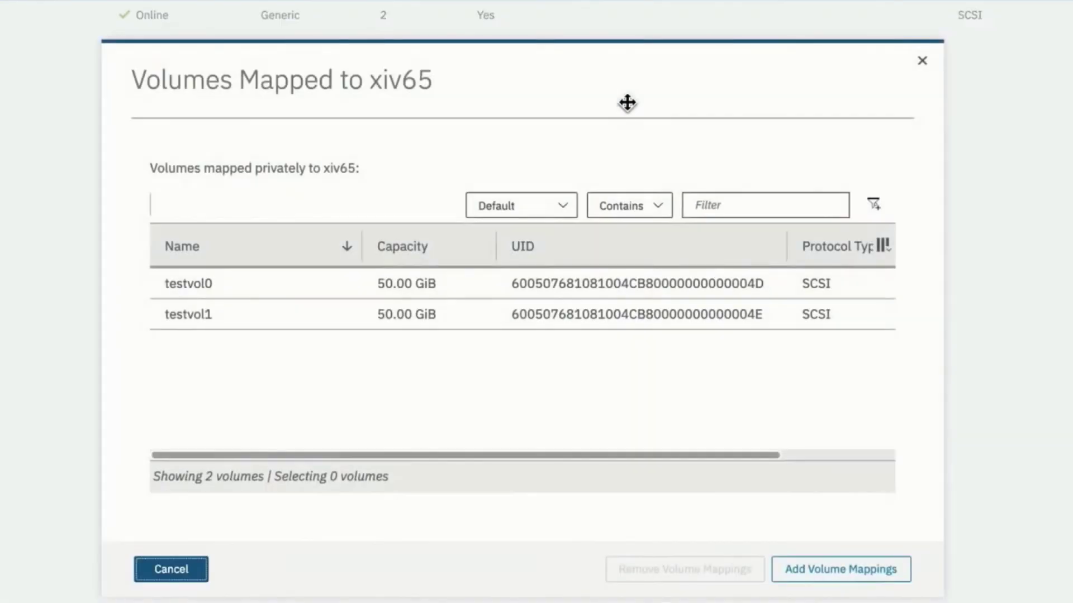